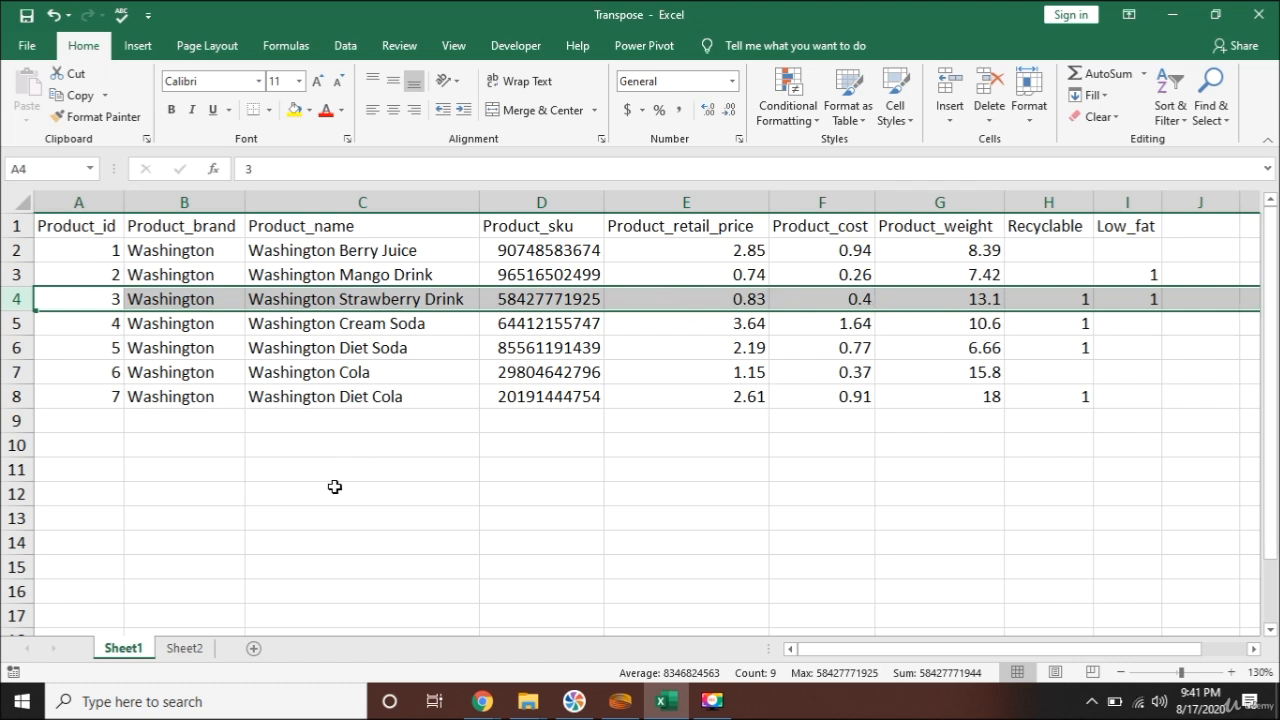
- Copy the Washington Strawberry Drink record in A4:I4 of Sheet1 and switch to Sheet2
click(112, 300)
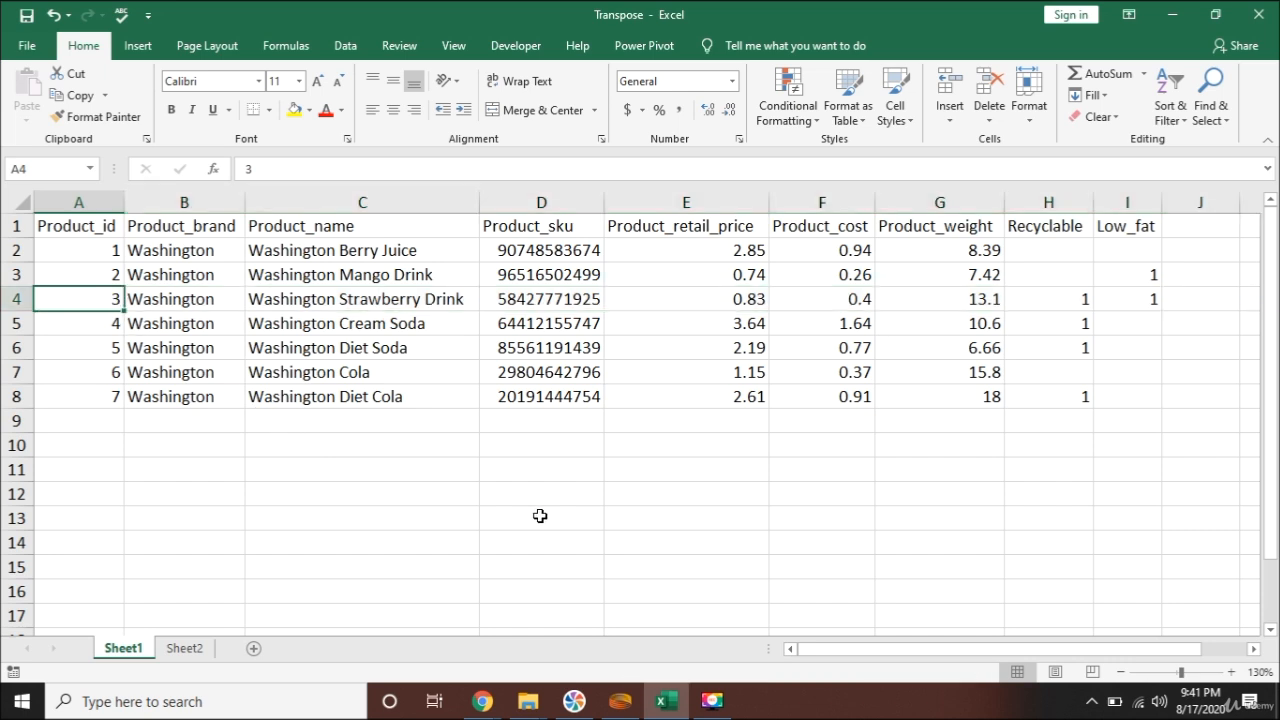
key(shift+Right)
key(shift+Right)
key(shift+Right)
key(shift+Right)
key(shift+Right)
key(shift+Right)
key(shift+Right)
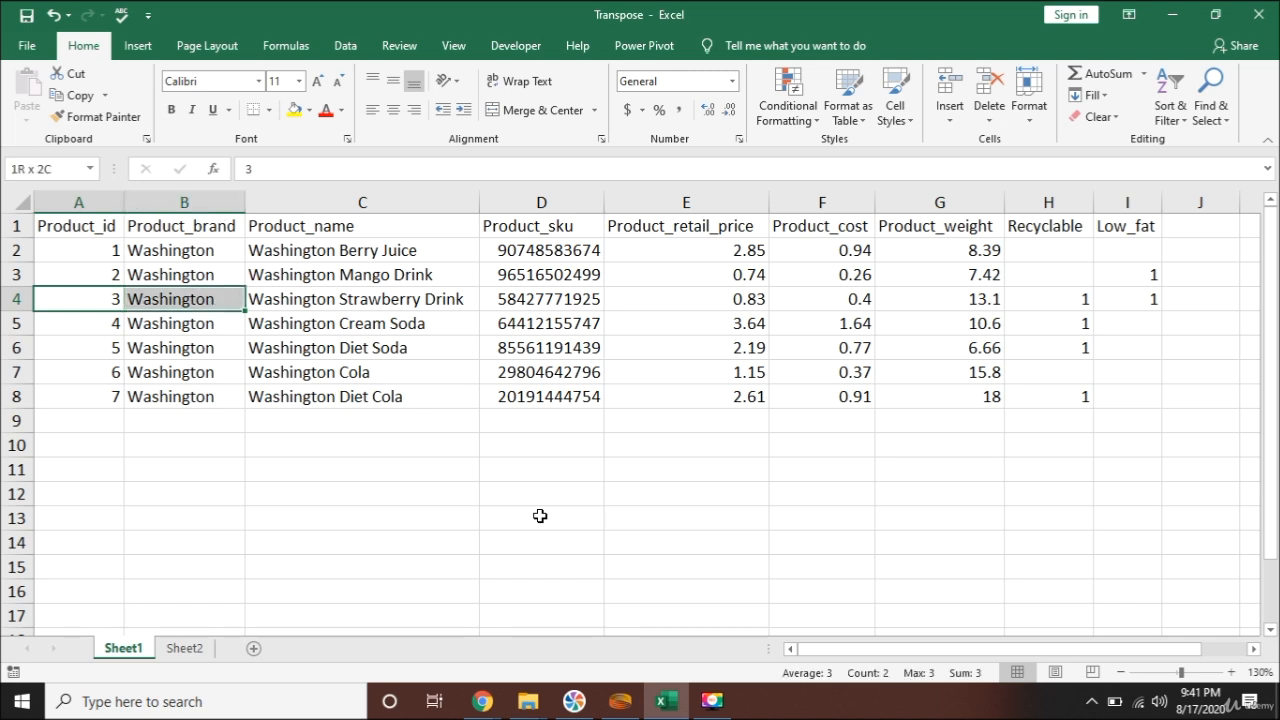
key(shift+Right)
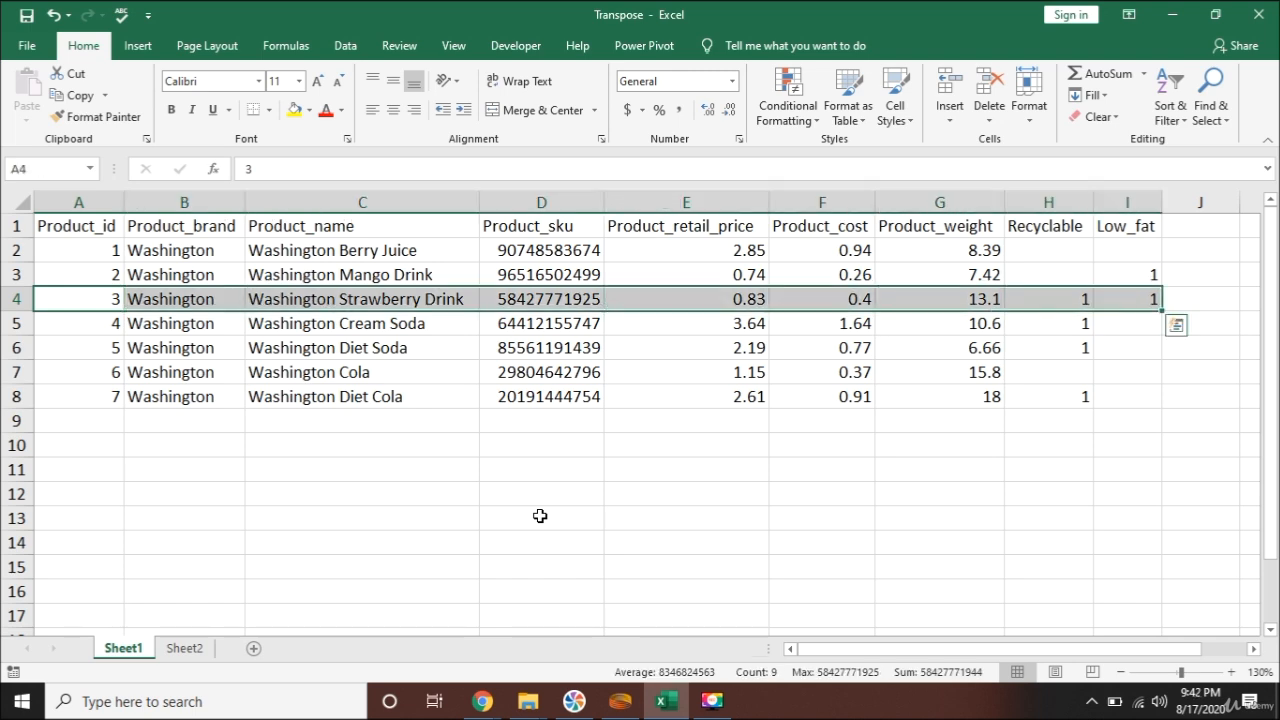
key(ctrl+c)
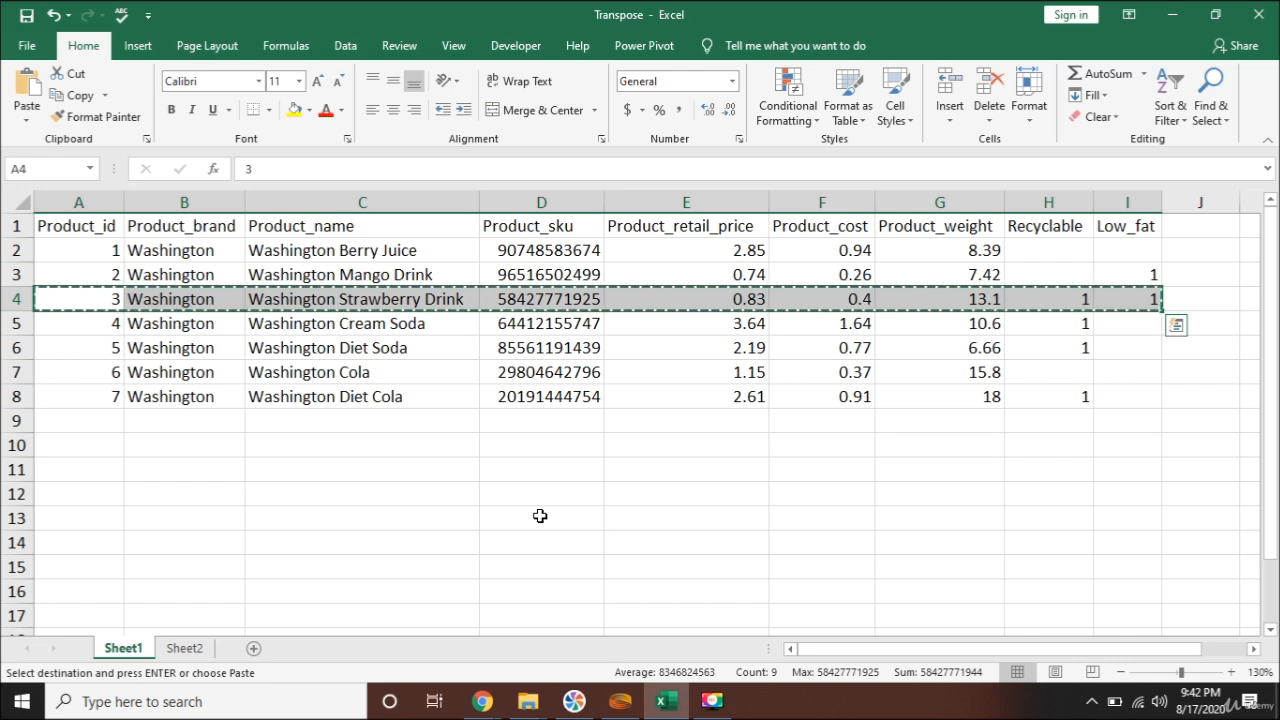
click(185, 650)
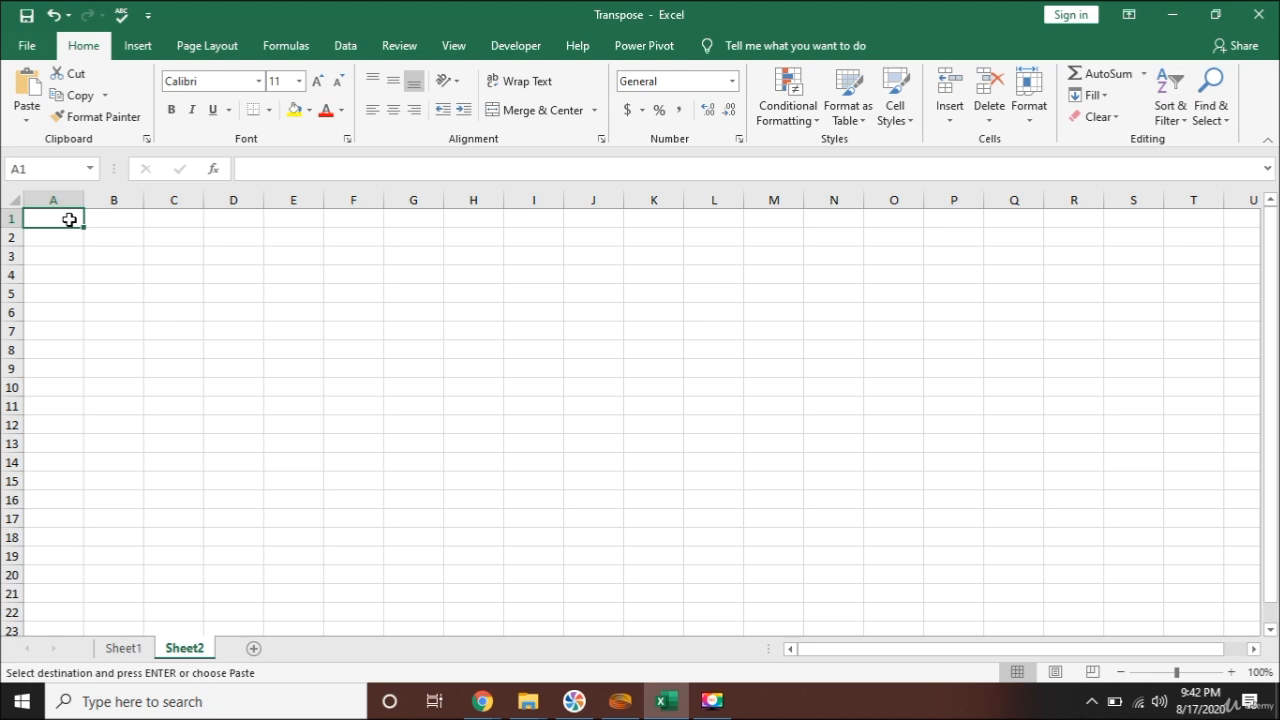
key(alt+e)
key(s)
key(v)
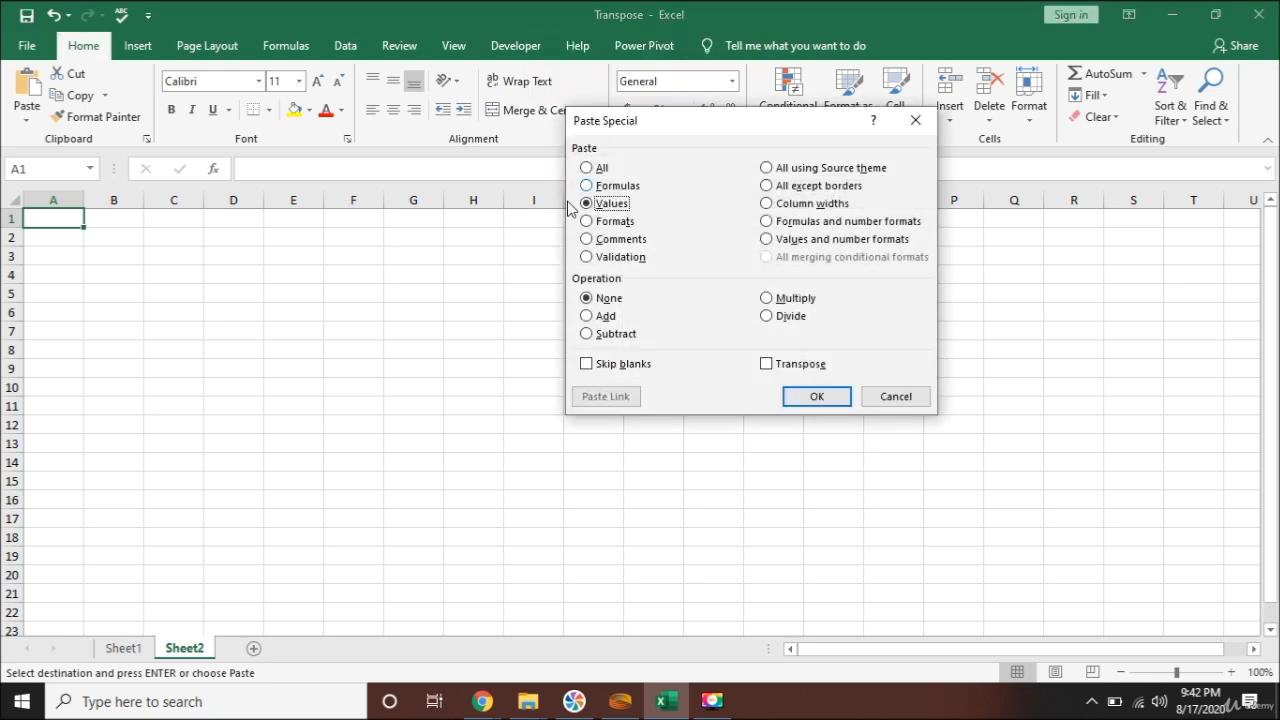
key(Escape)
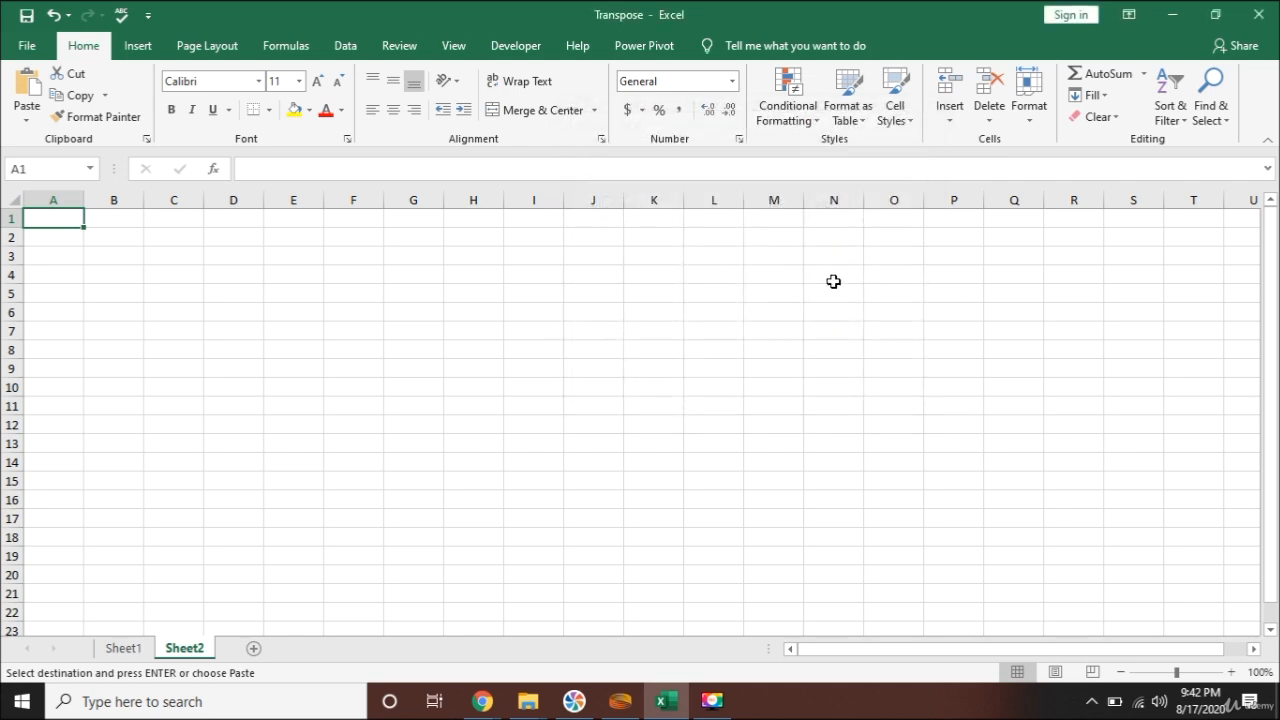
click(123, 648)
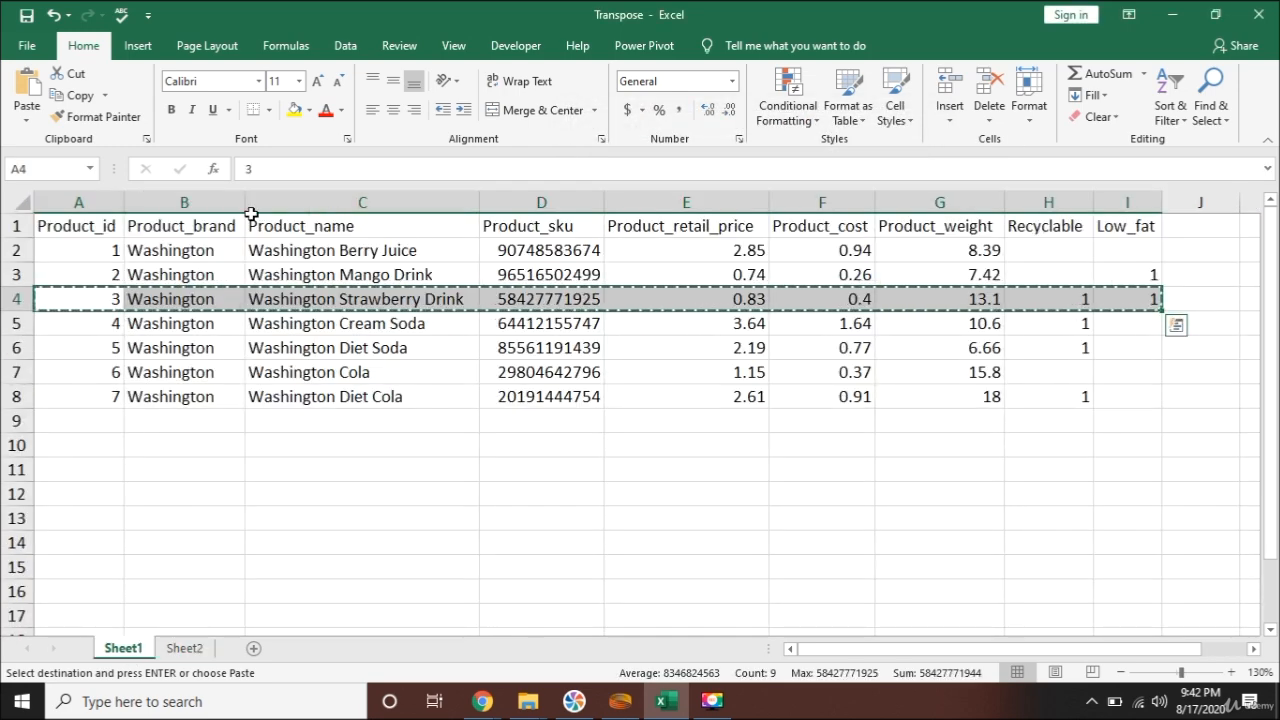
click(184, 648)
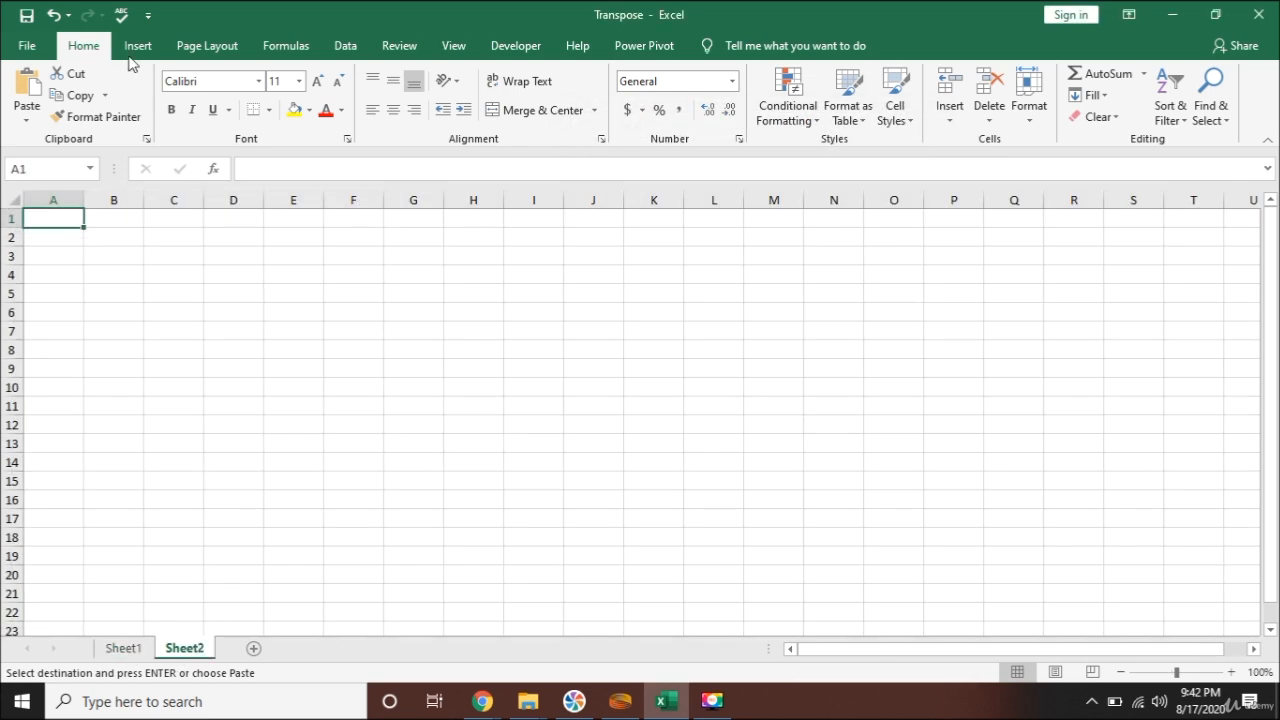
- Paste the copied record into Sheet2 at A1 as transposed values using Paste Special
click(21, 114)
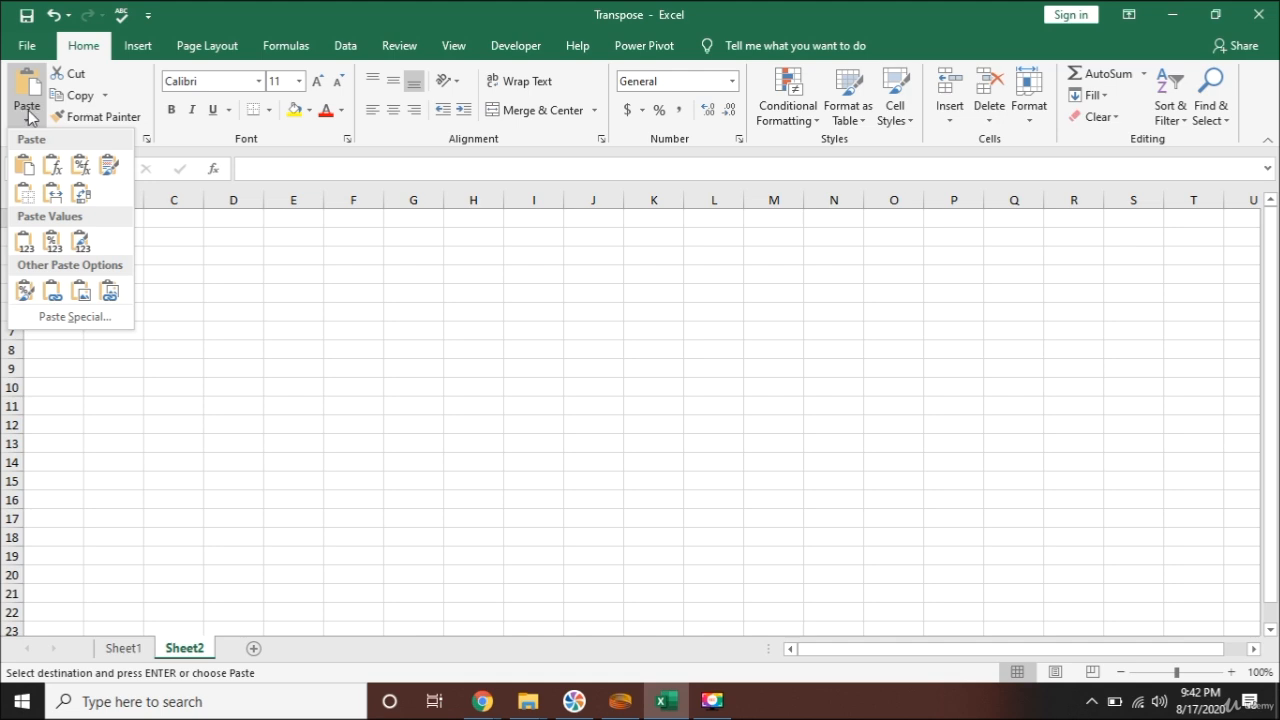
click(72, 317)
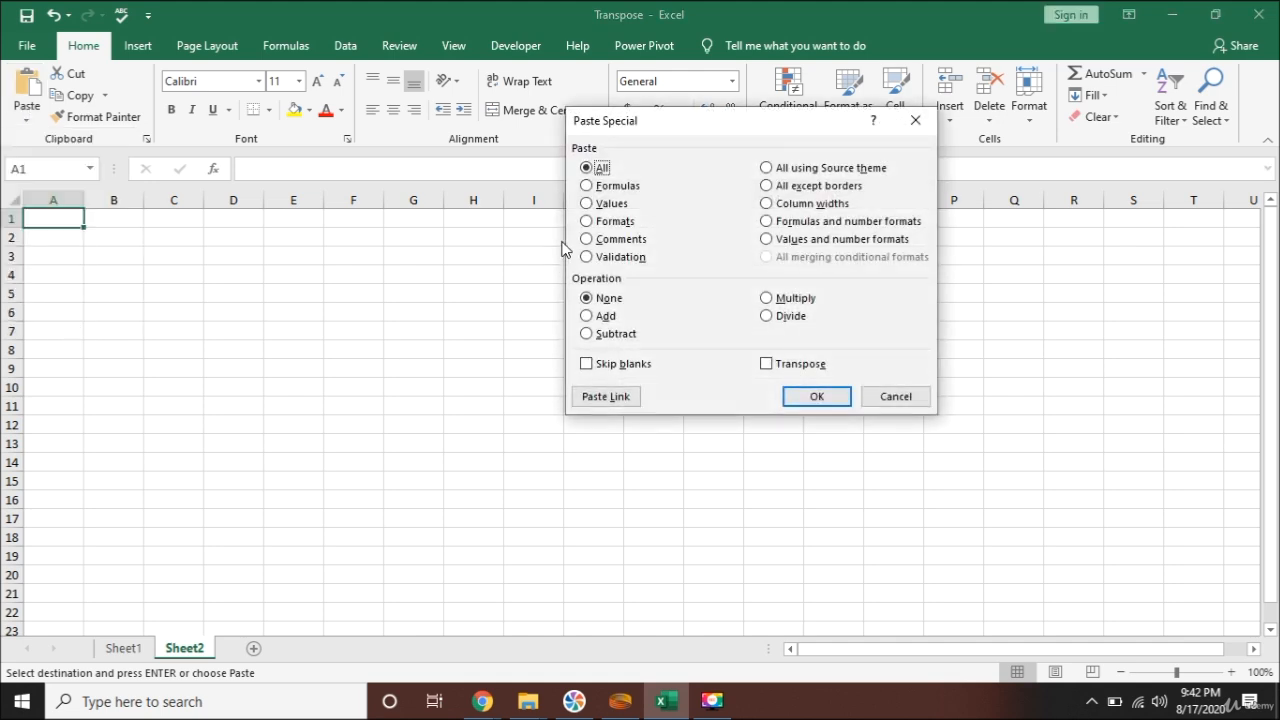
click(615, 201)
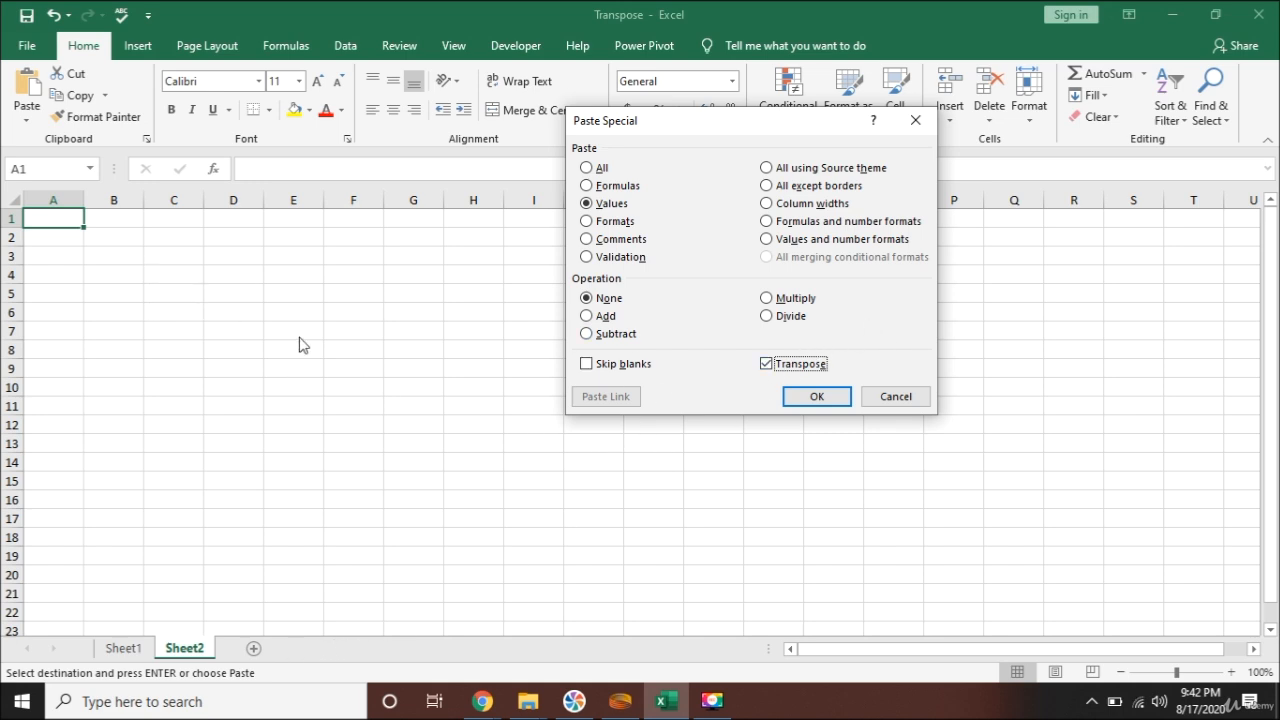
click(816, 396)
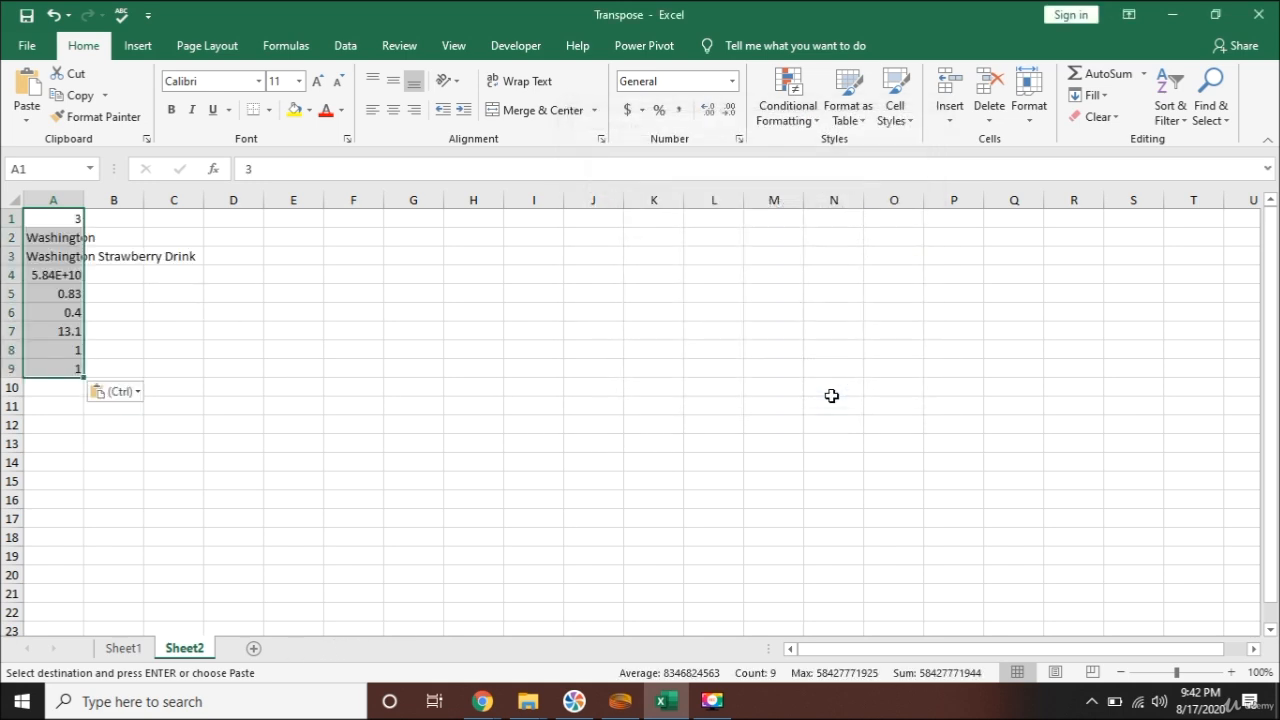
- Auto-fit the column widths of Sheet2 so the transposed values in column A show in full
click(46, 295)
click(14, 199)
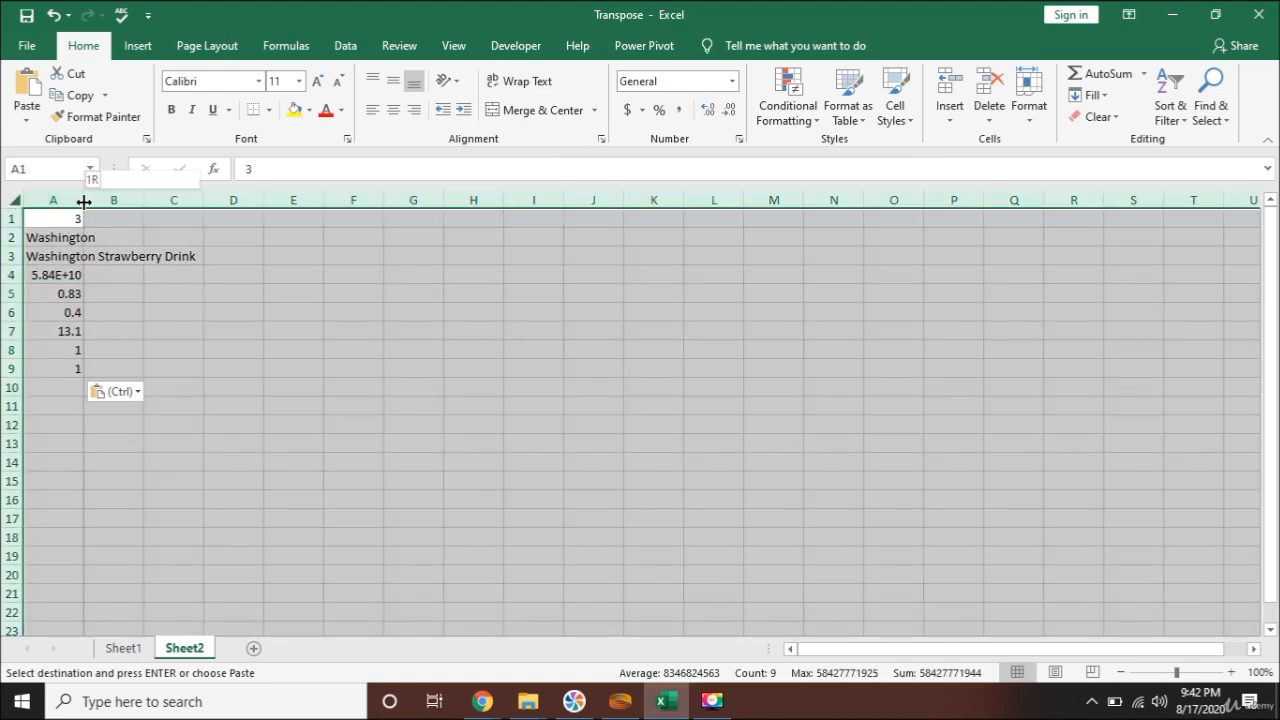
double_click(84, 200)
click(169, 250)
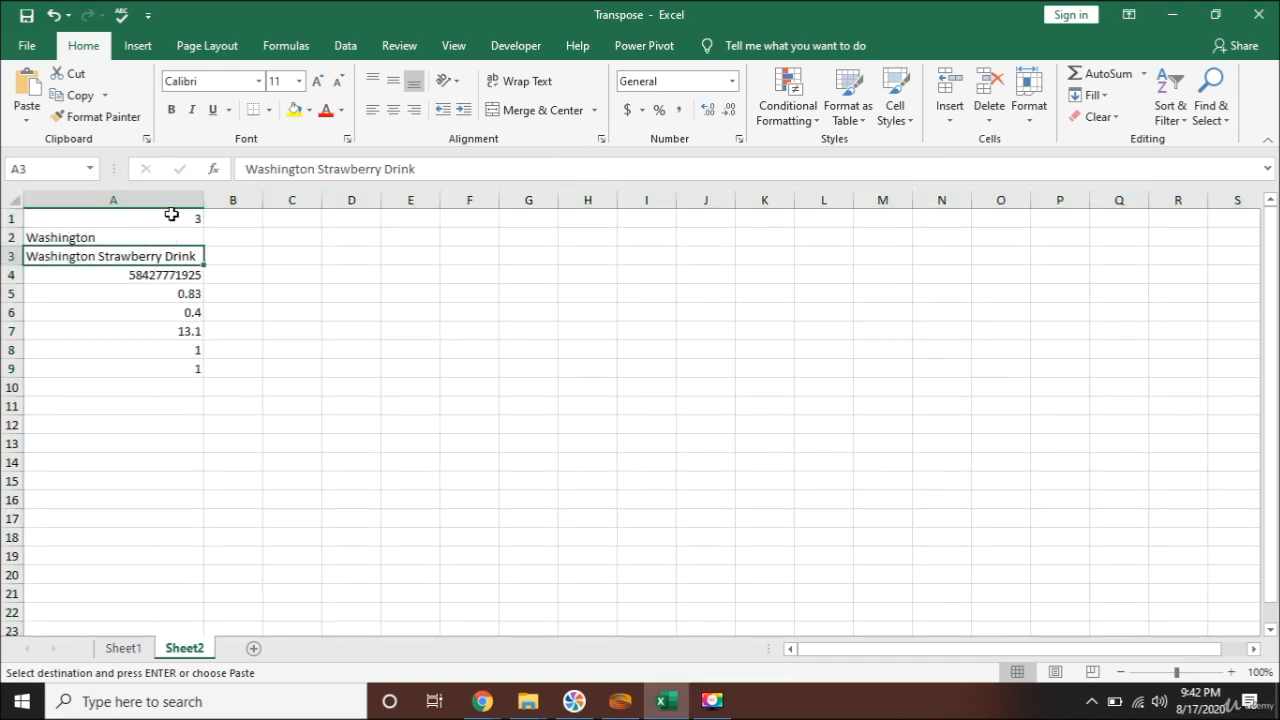
click(157, 290)
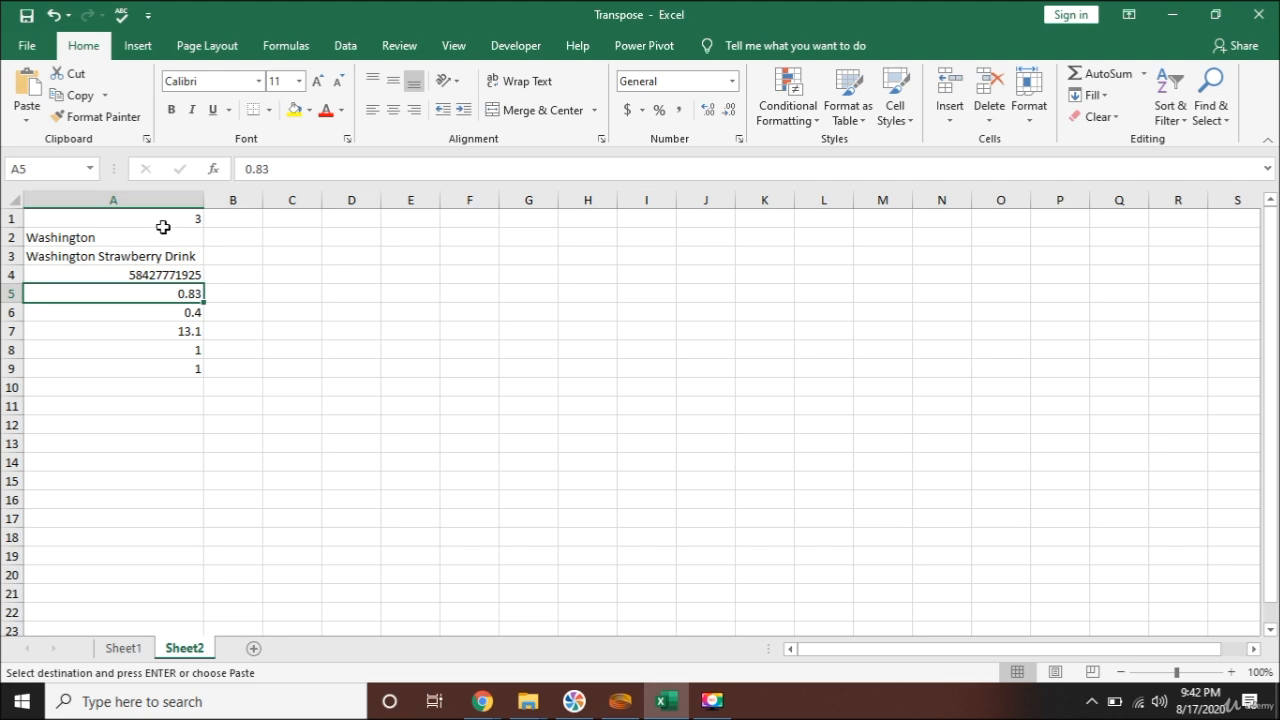
click(164, 222)
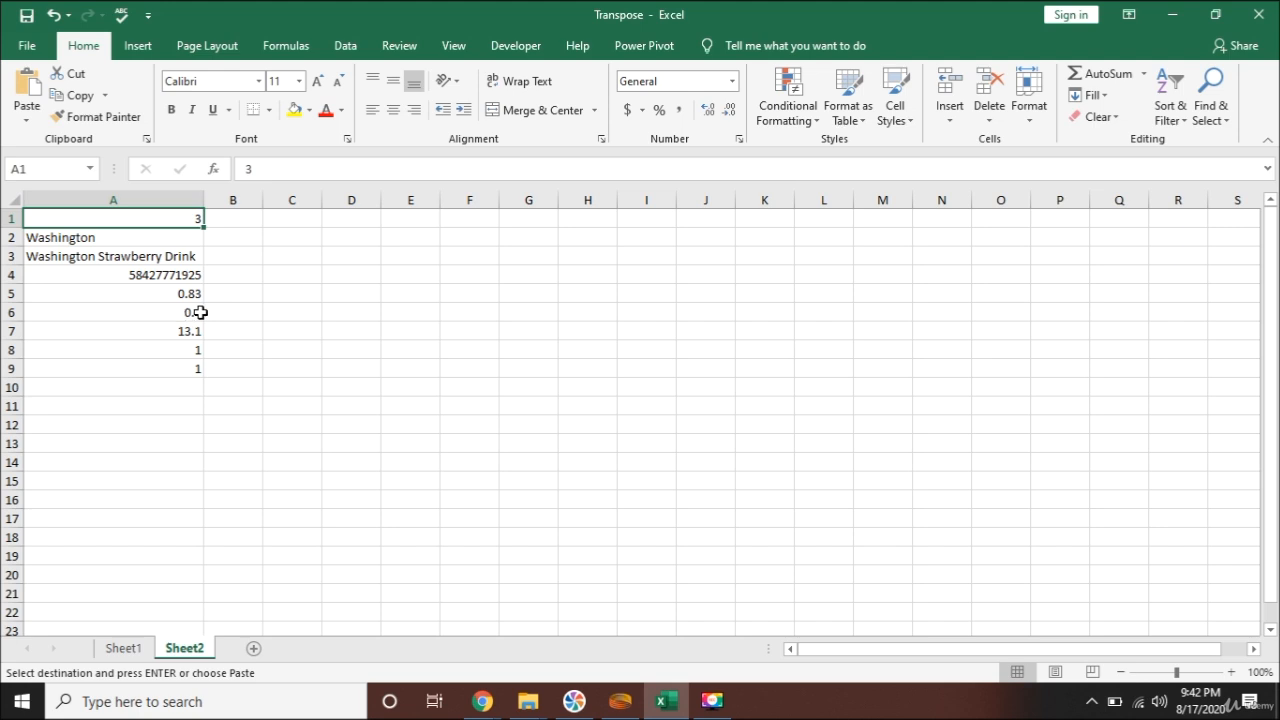
- Cancel the pending copy on Sheet1, delete the transposed values in A1:A9 of Sheet2 and narrow column A
click(125, 648)
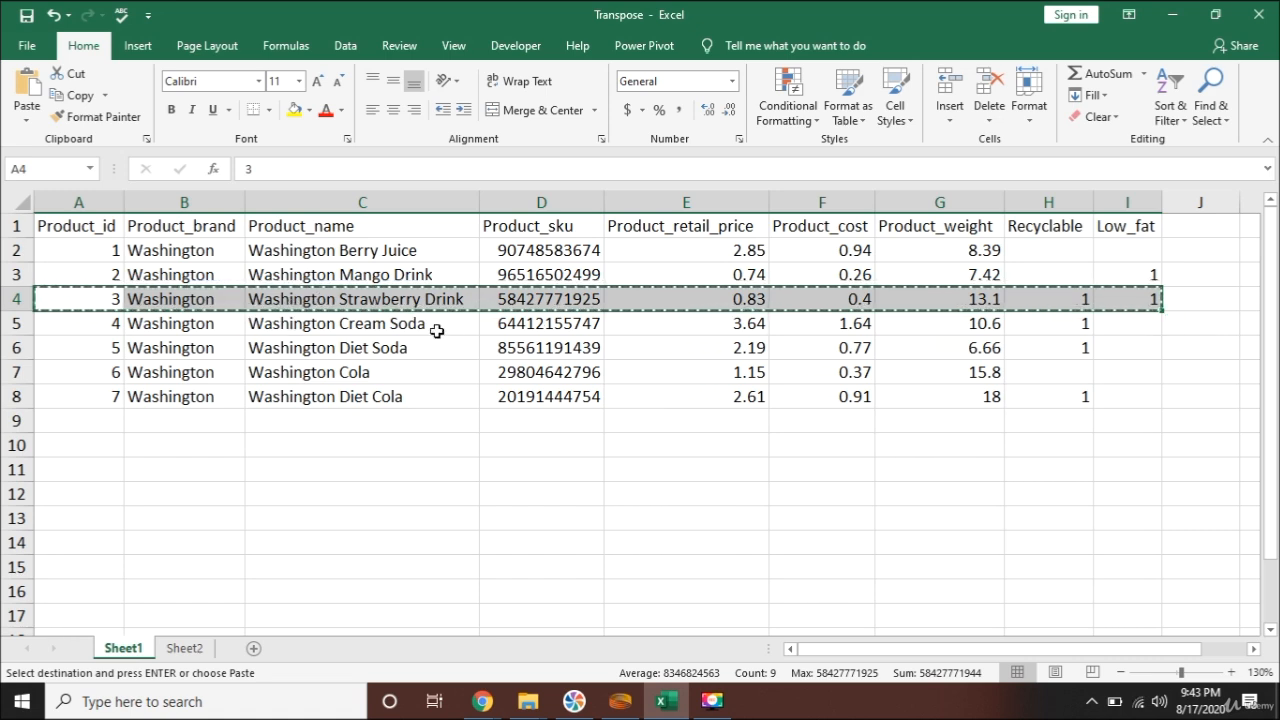
key(Escape)
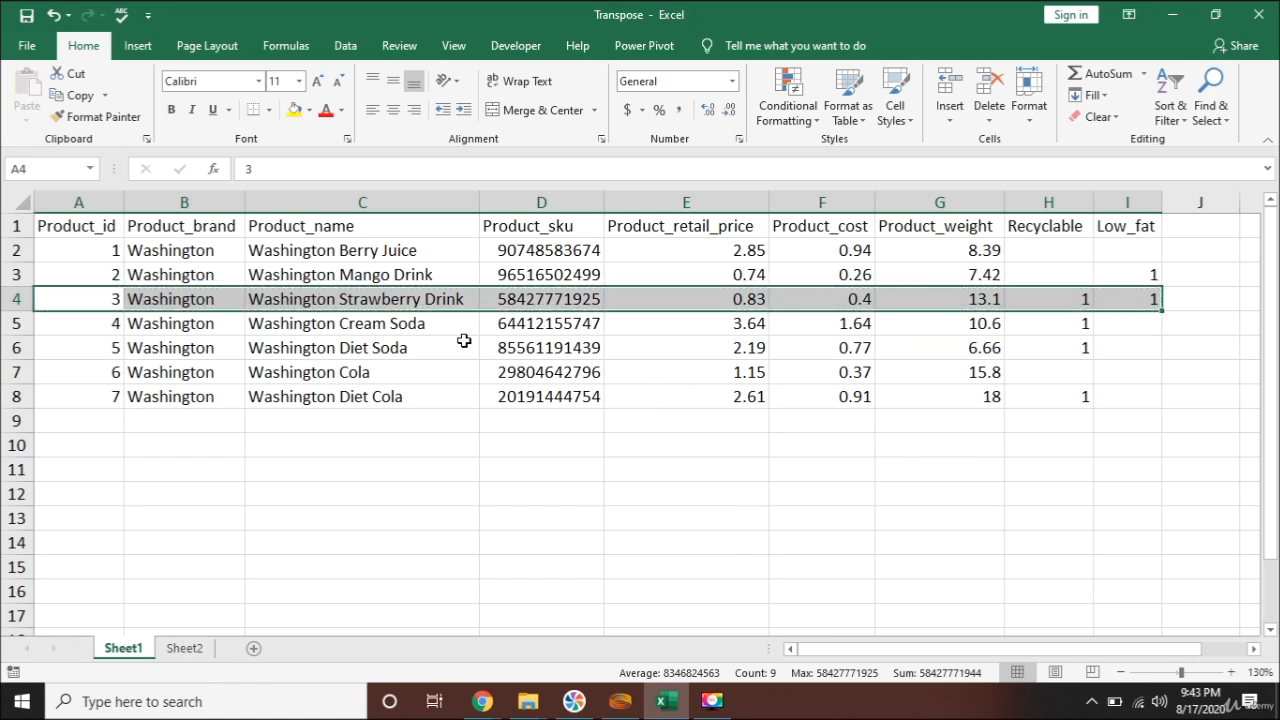
click(197, 648)
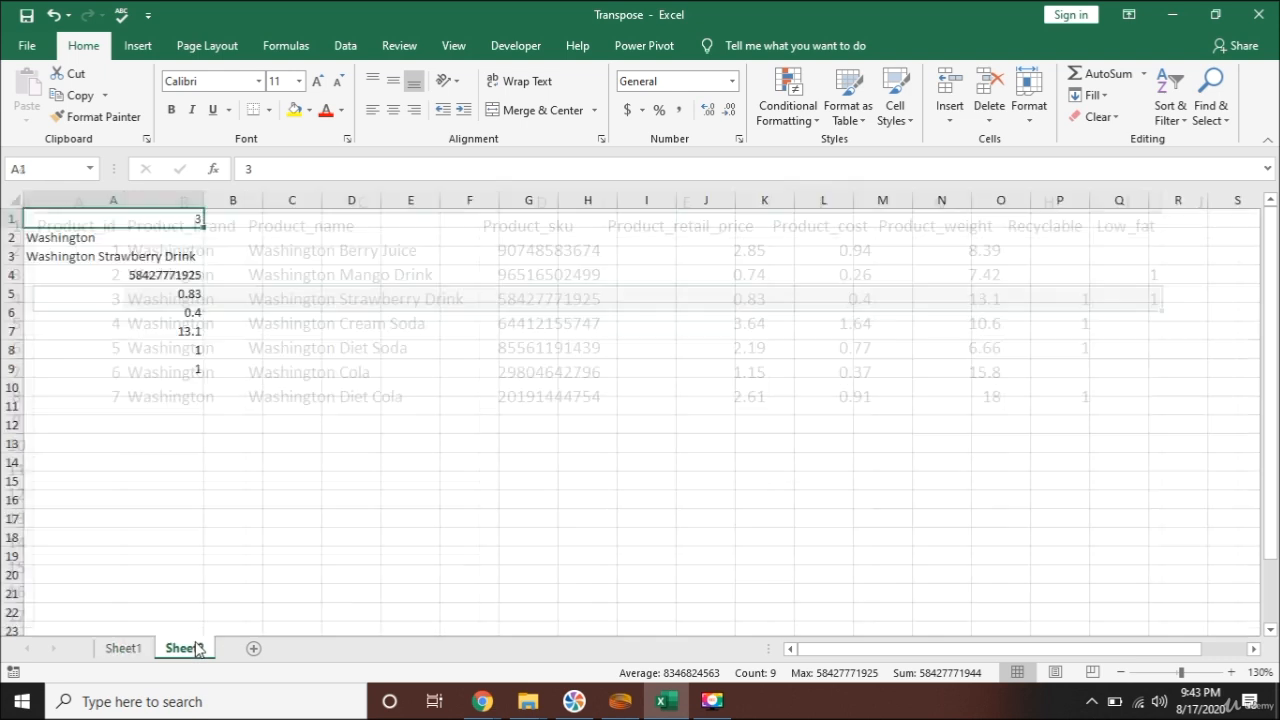
key(ctrl+shift+Down)
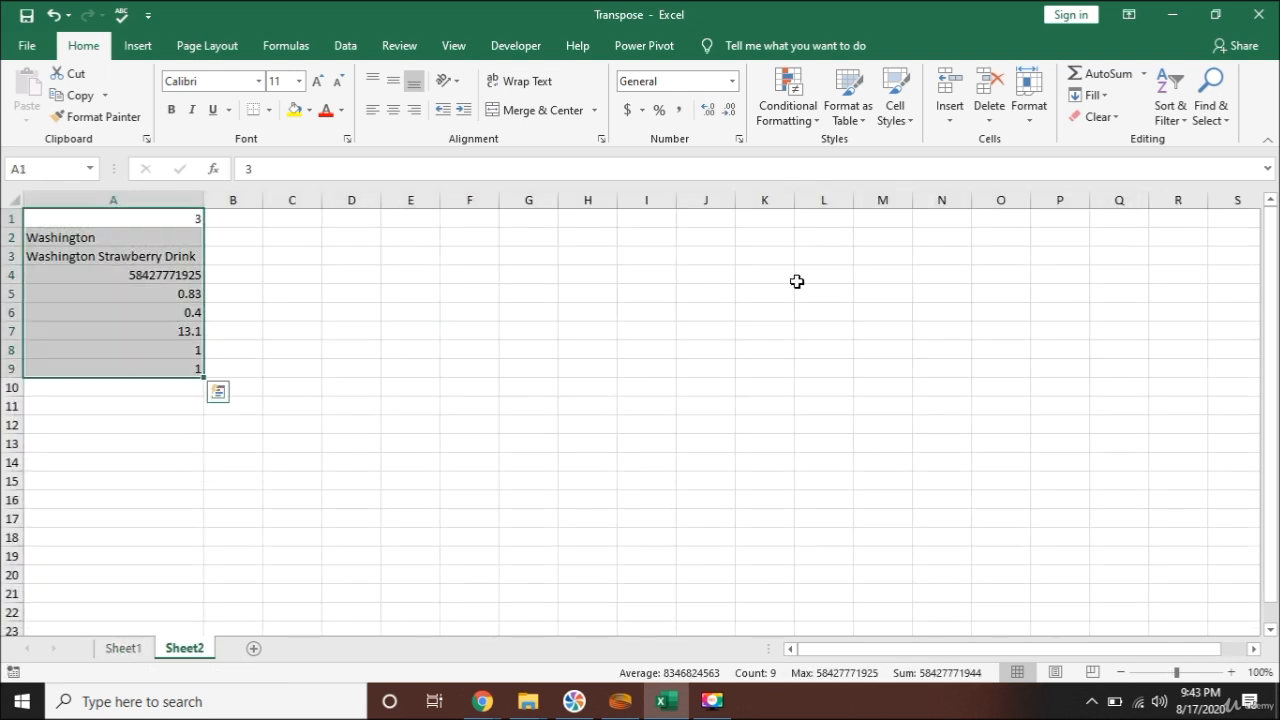
key(Delete)
key(ctrl+Home)
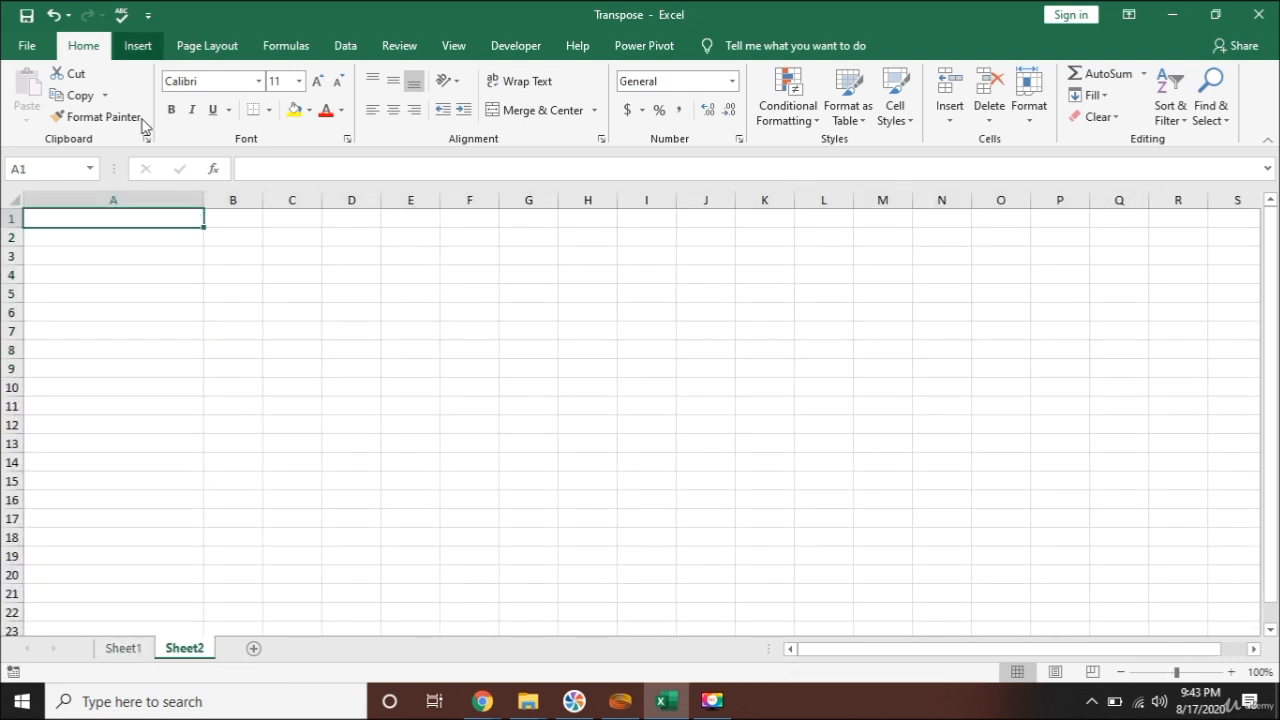
drag(203, 199, 105, 199)
click(106, 254)
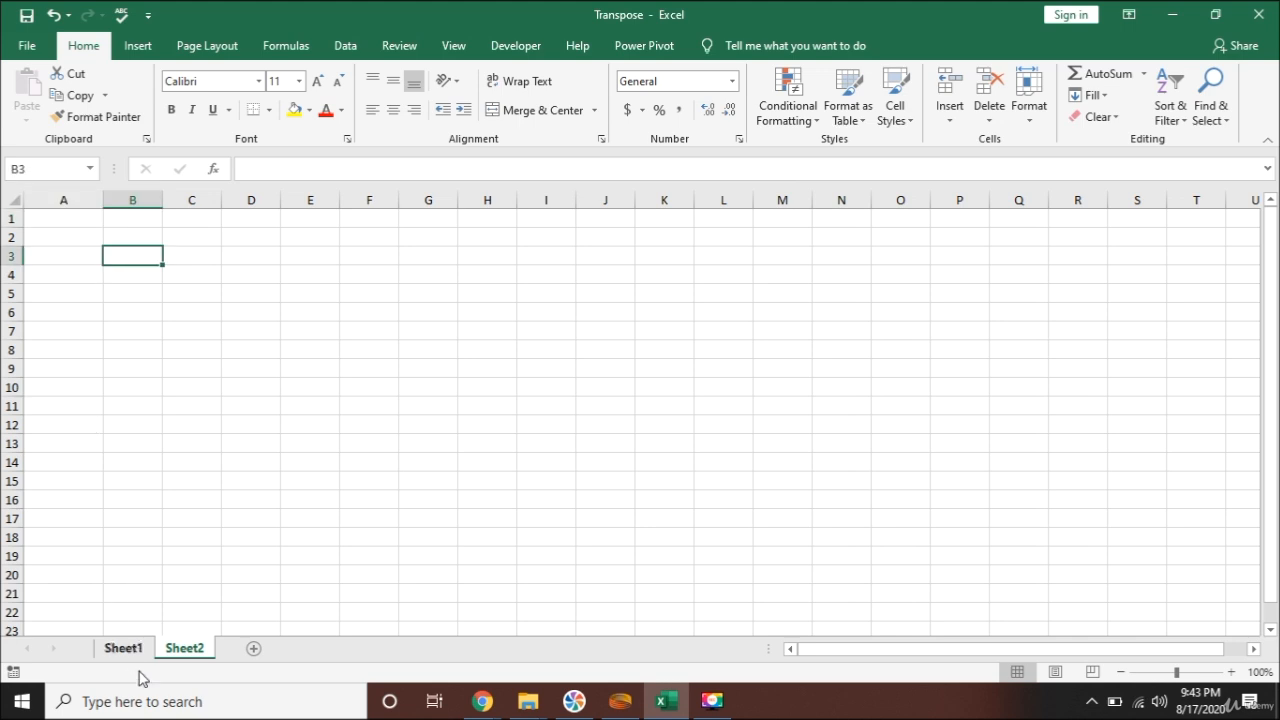
- Copy the Product_id column with its header, A1:A8, from Sheet1
click(123, 648)
click(103, 254)
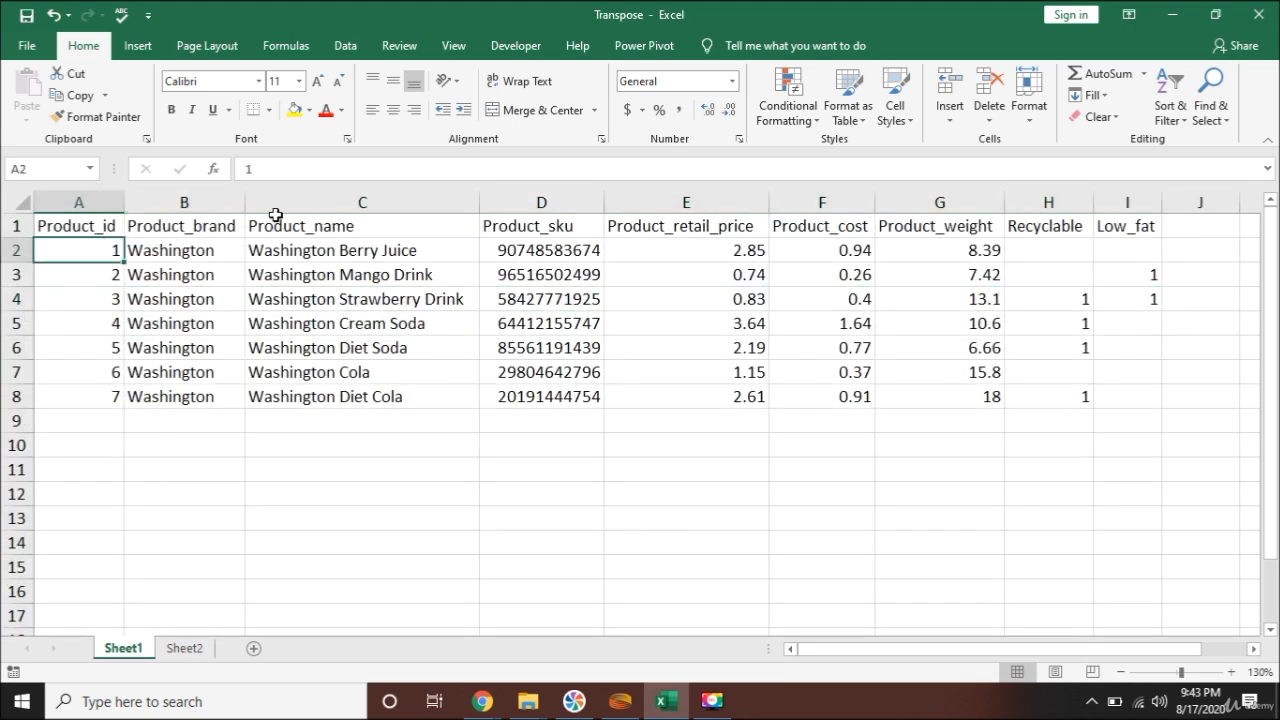
key(ctrl+Home)
key(ctrl+shift+Down)
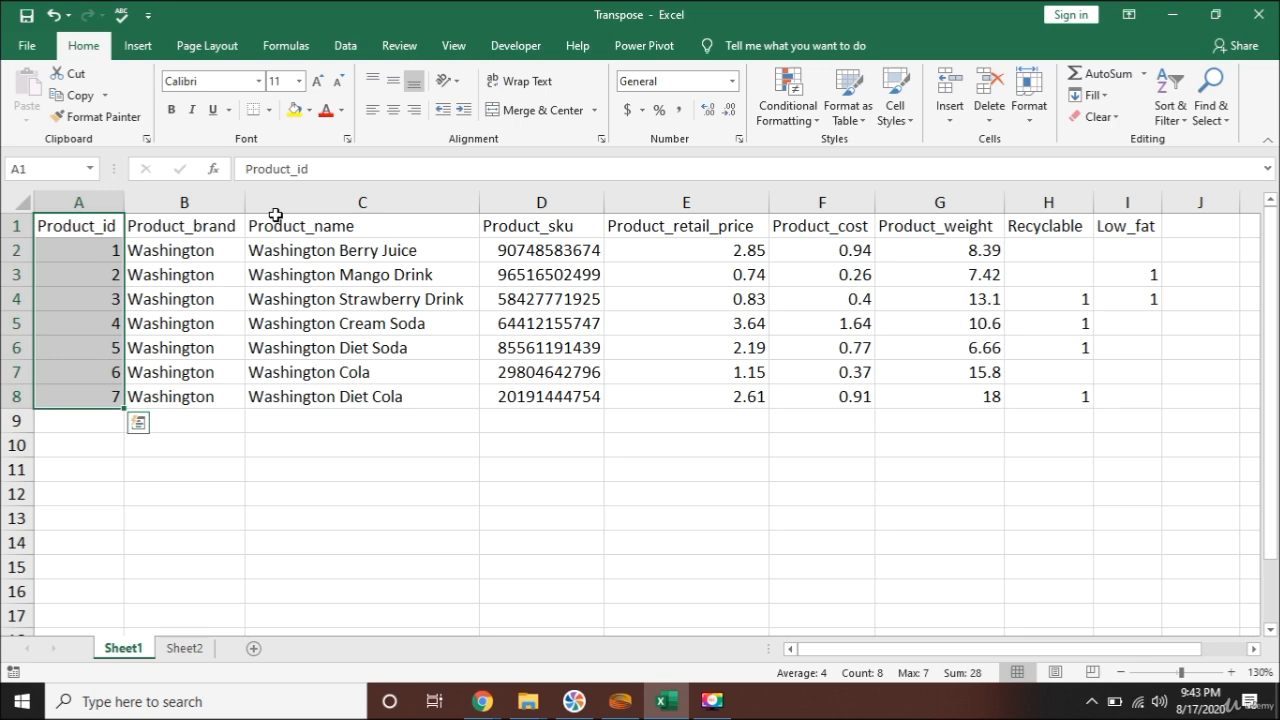
key(ctrl+c)
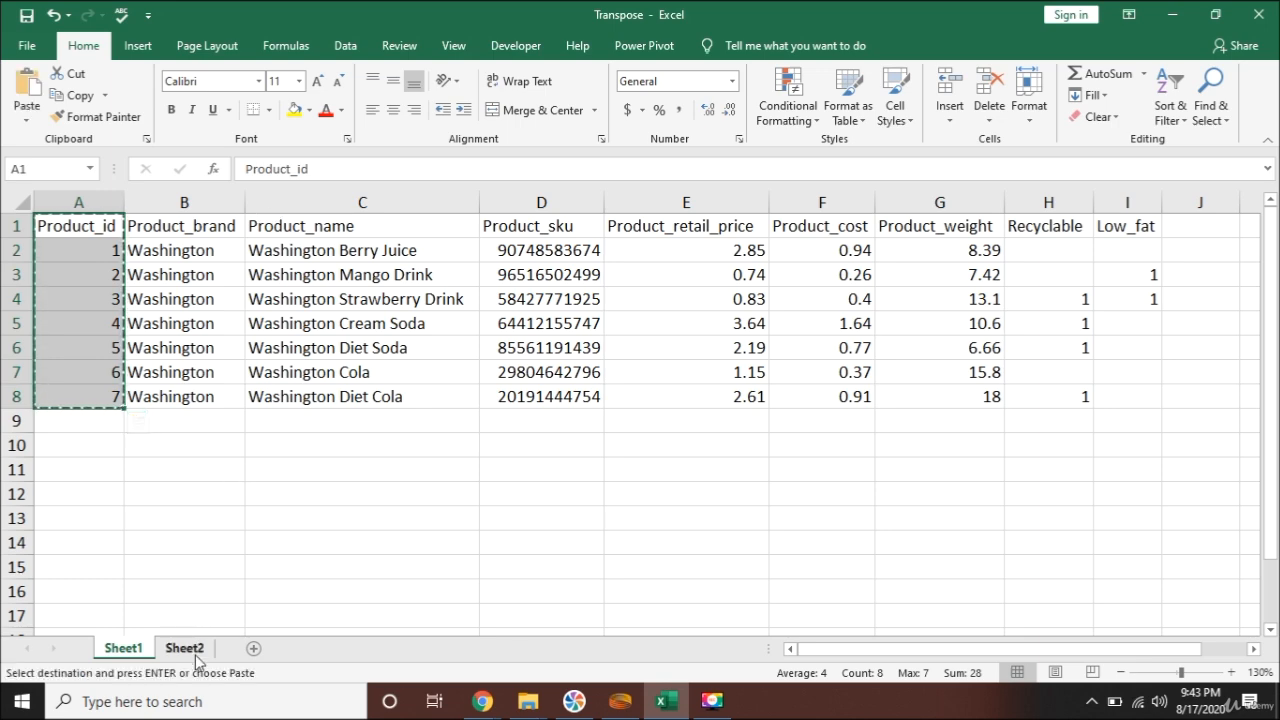
- Paste the copied Product_id column into Sheet2 at A1 as a row of transposed values using Paste Special
click(186, 648)
click(26, 120)
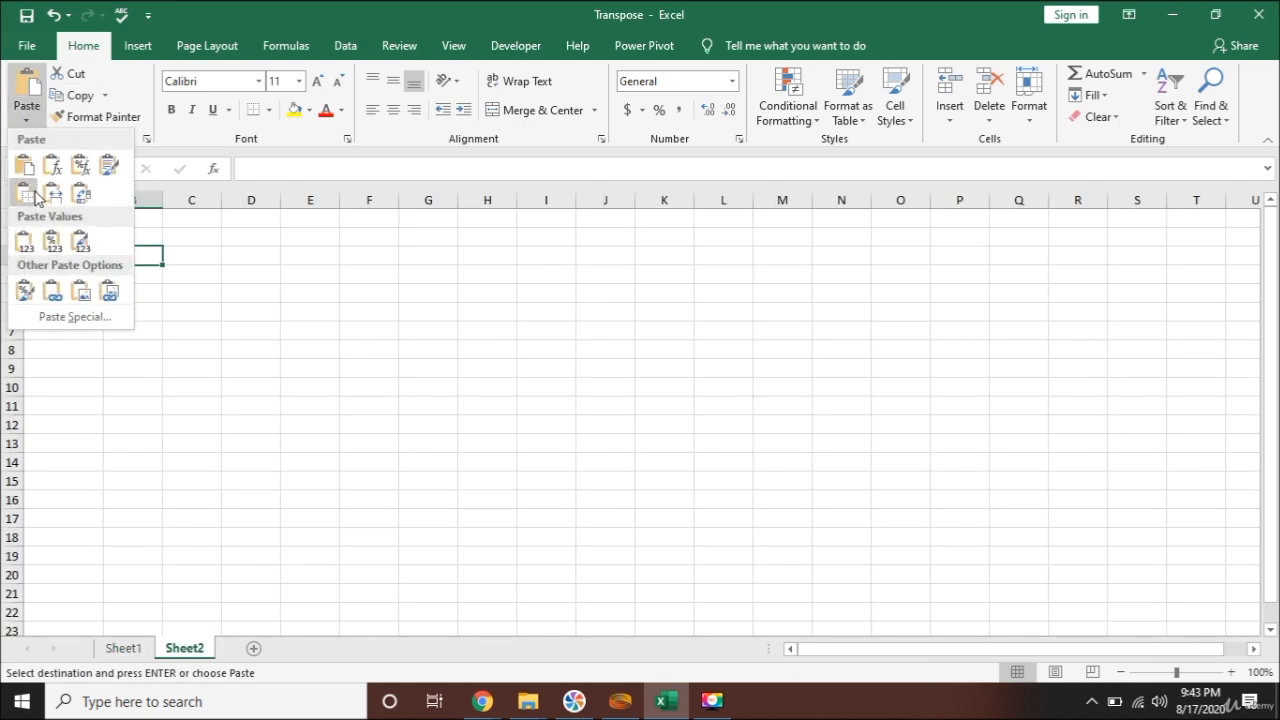
click(199, 294)
click(43, 218)
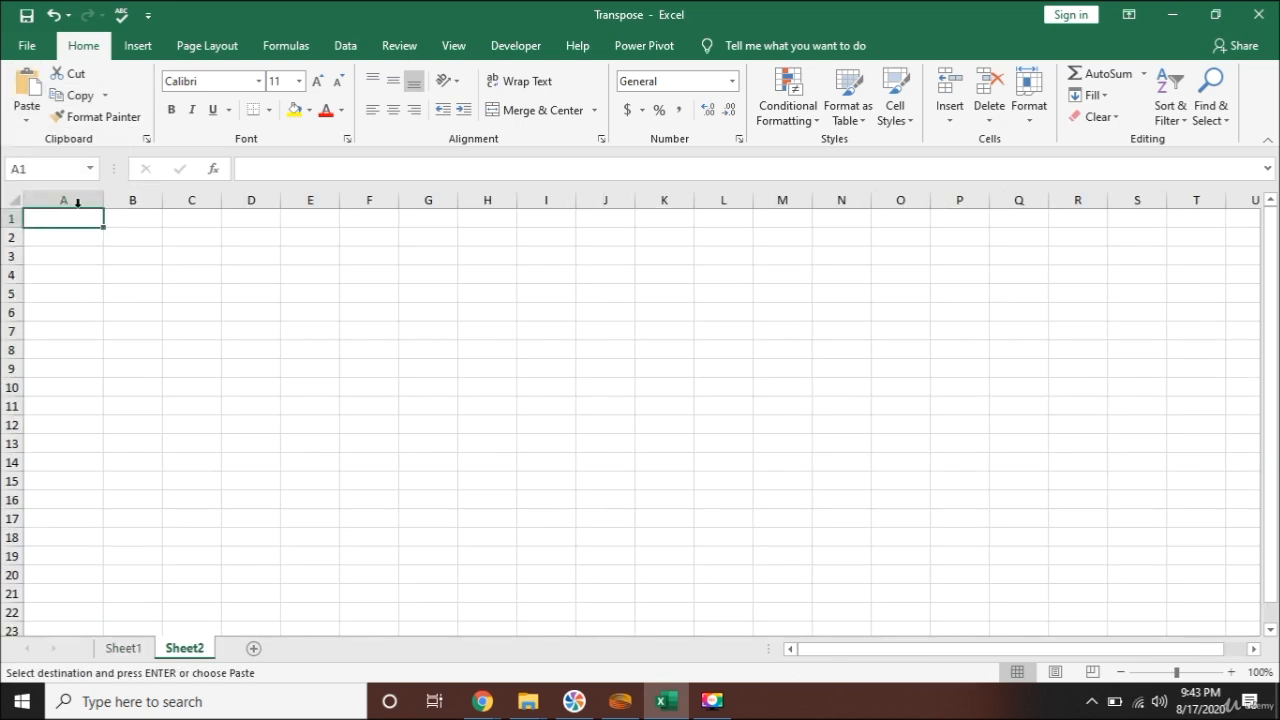
click(28, 120)
click(60, 322)
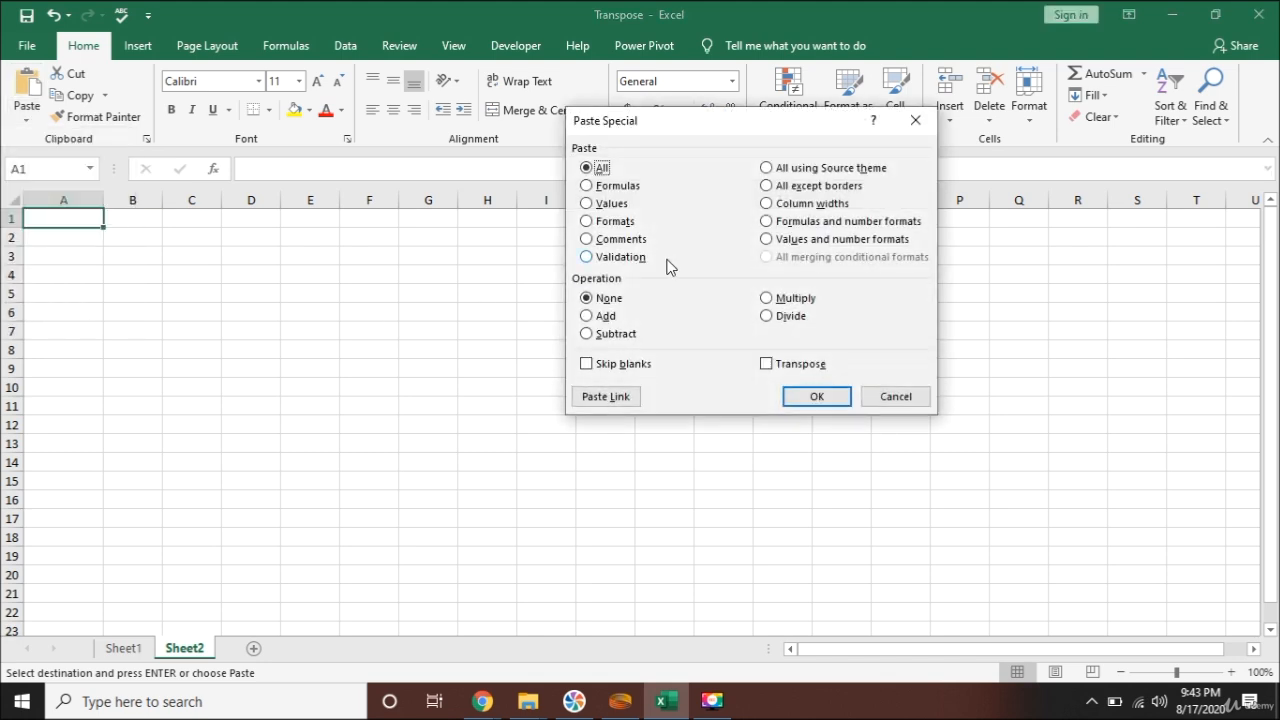
click(620, 204)
click(800, 366)
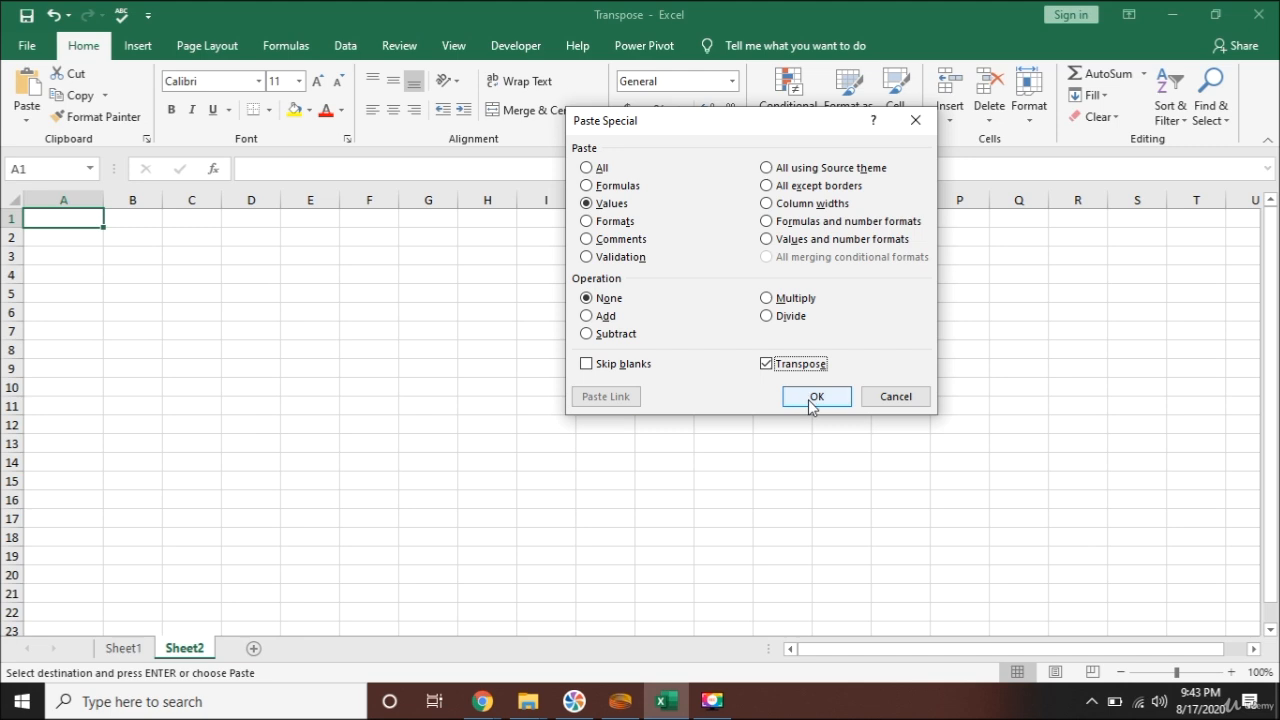
click(812, 398)
click(128, 272)
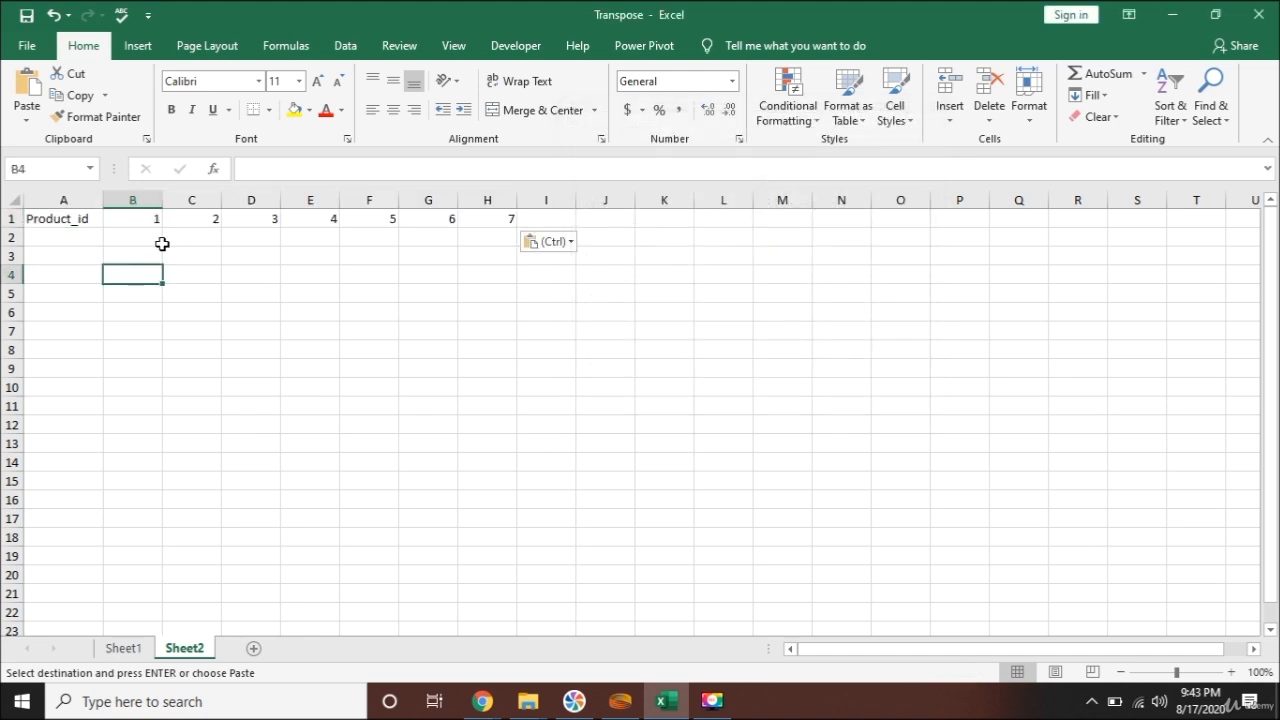
- Compare the transposed Product_id row with the source column on Sheet1, and delete A1:H1 on Sheet2
click(124, 649)
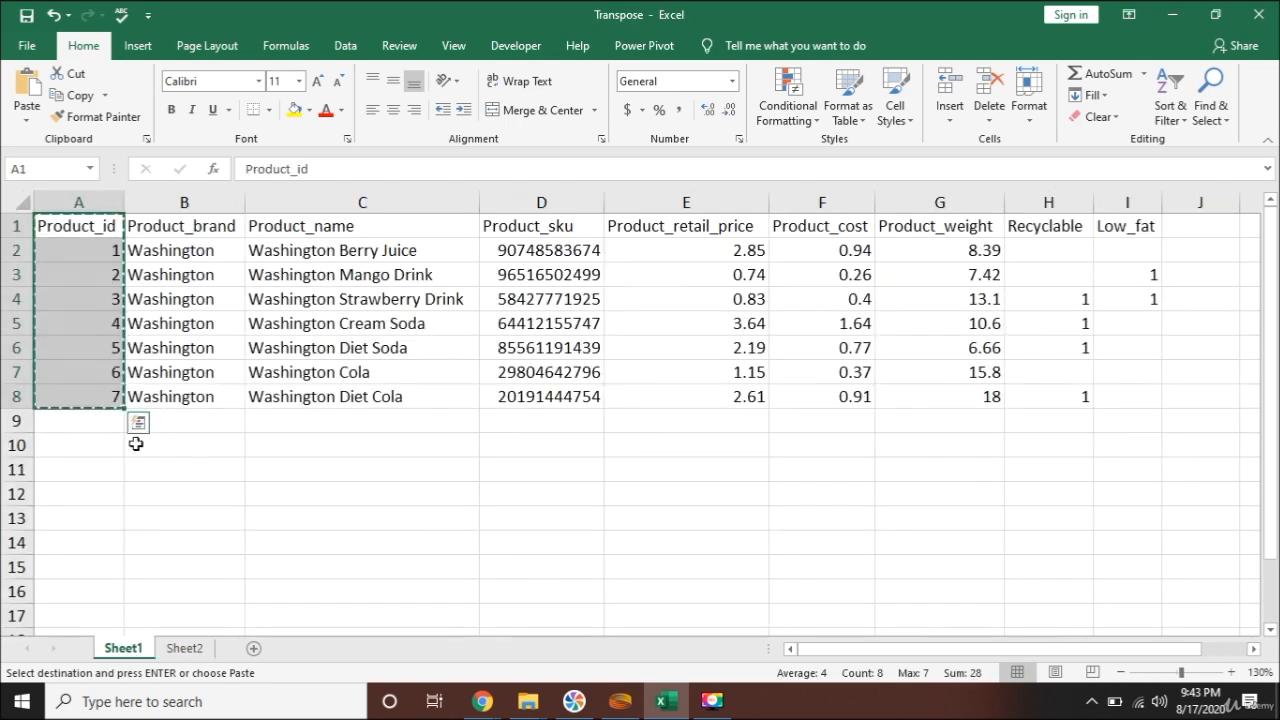
click(186, 648)
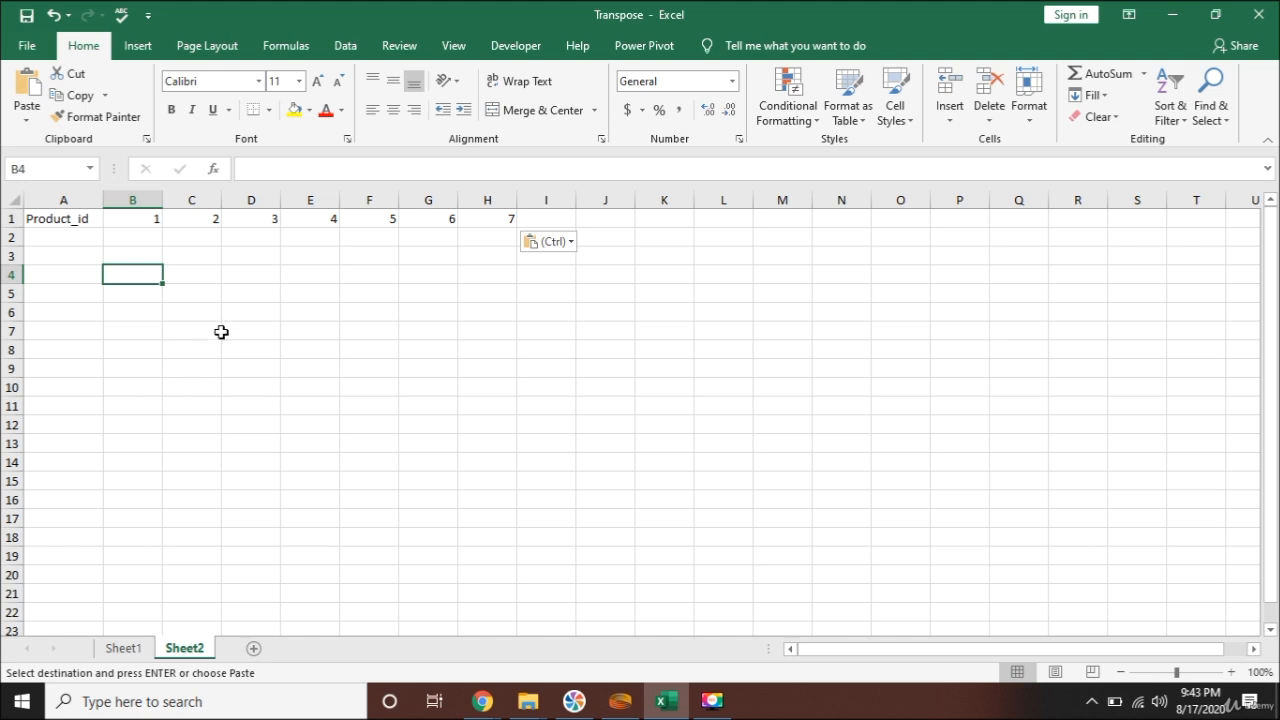
click(72, 217)
key(ctrl+shift+Right)
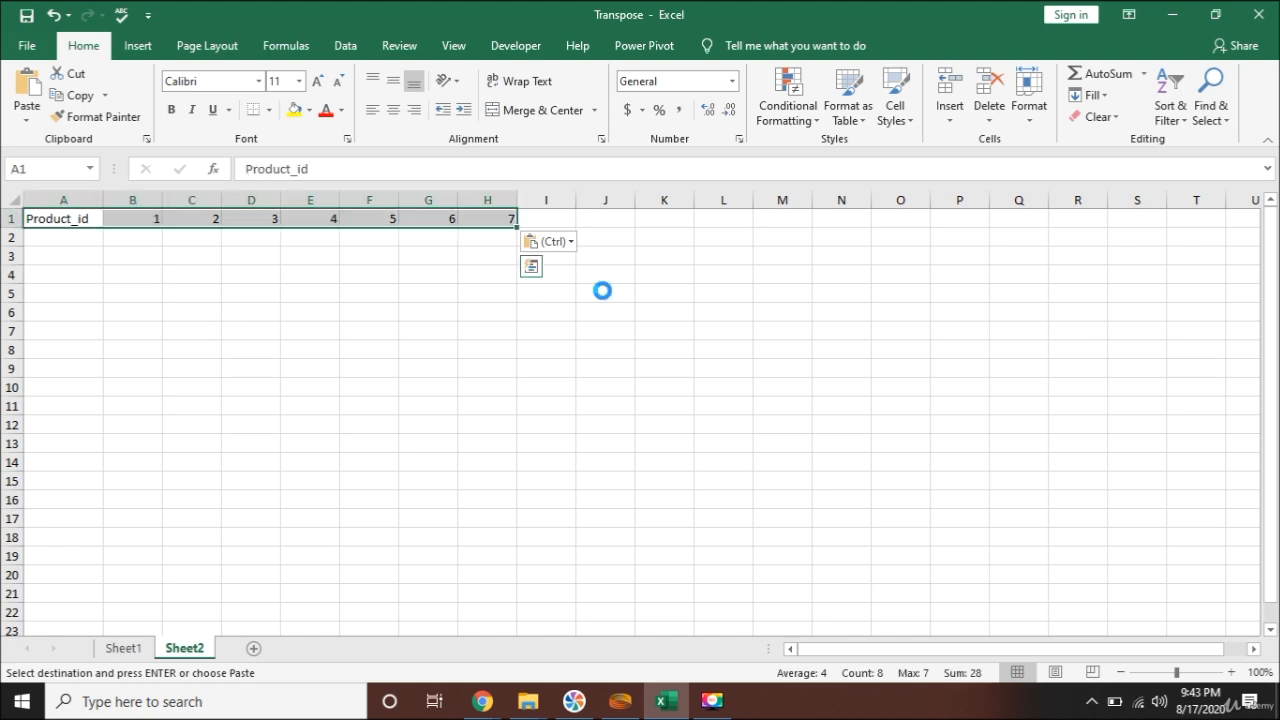
key(Delete)
key(Left)
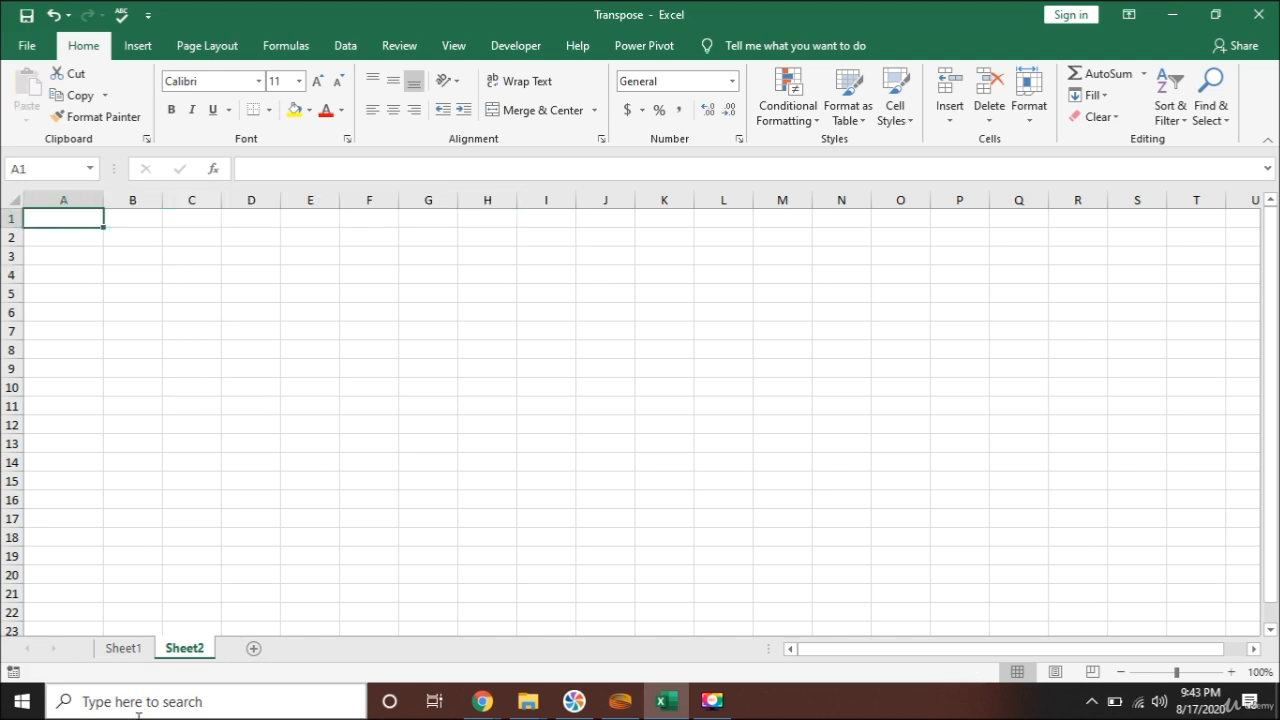
- Copy the entire product table with its headers, A1:I8, from Sheet1
click(123, 648)
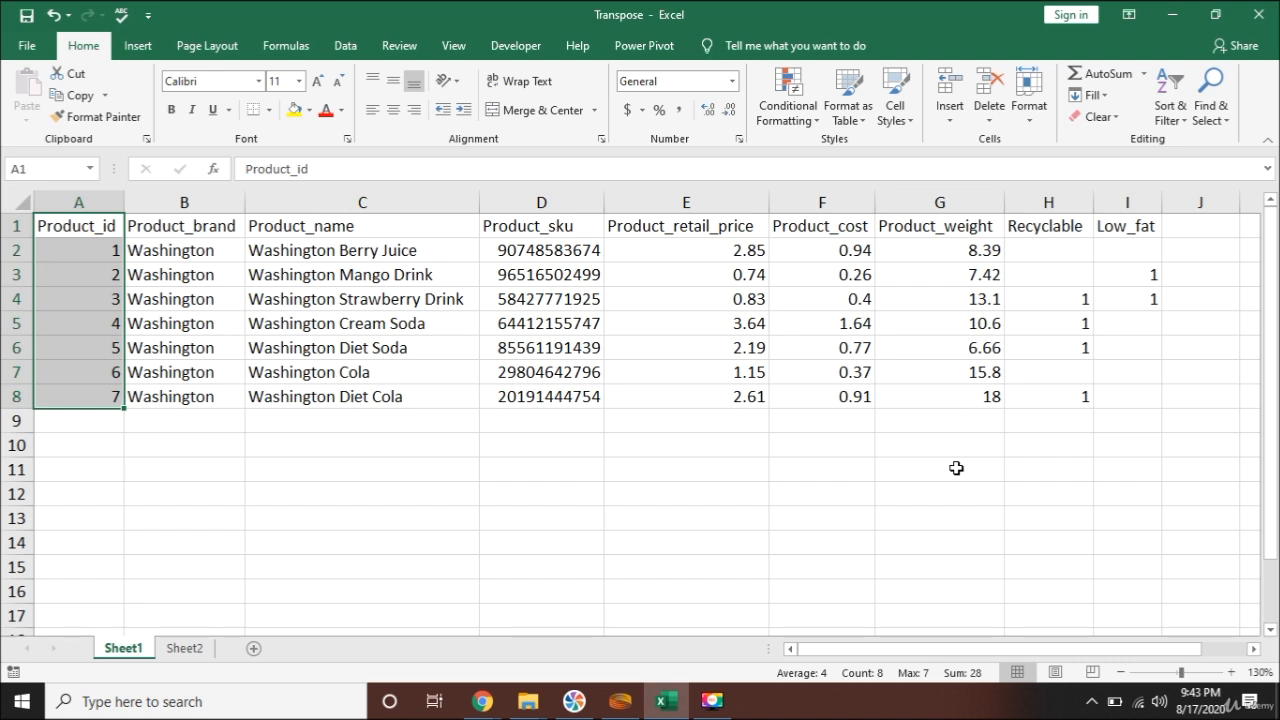
key(Left)
key(ctrl+shift+Down)
key(ctrl+shift+Right)
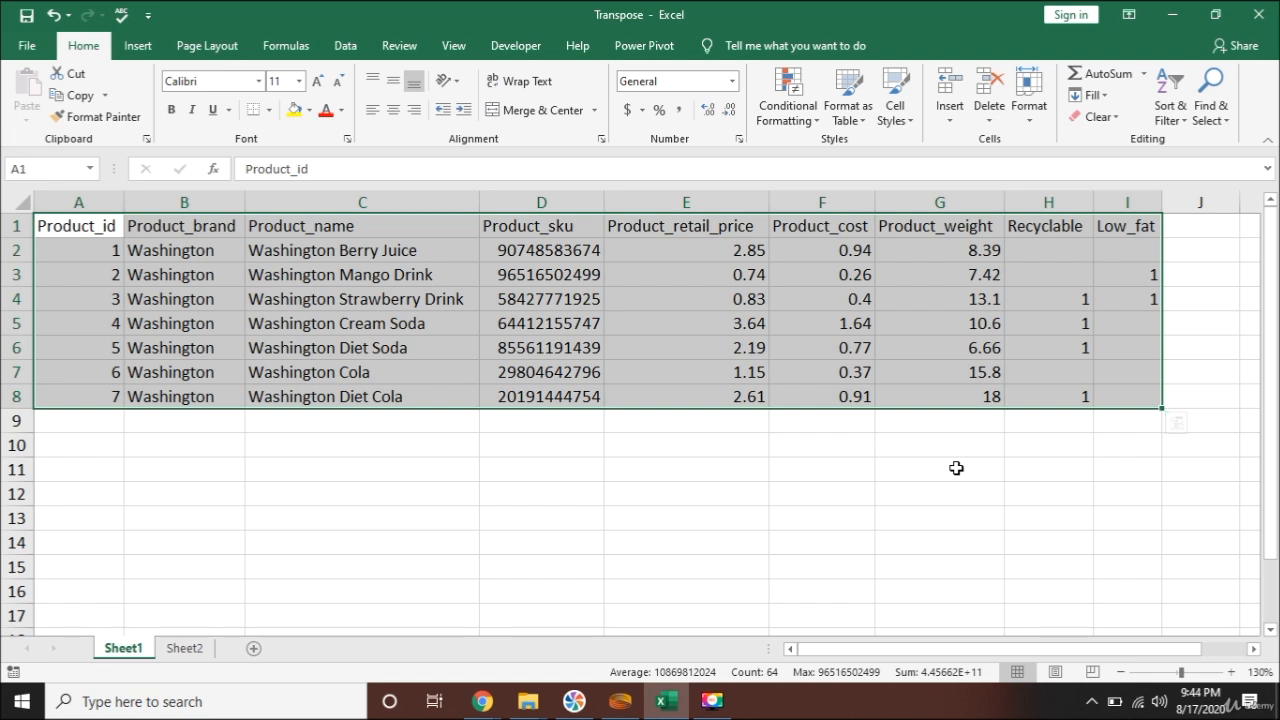
key(ctrl+c)
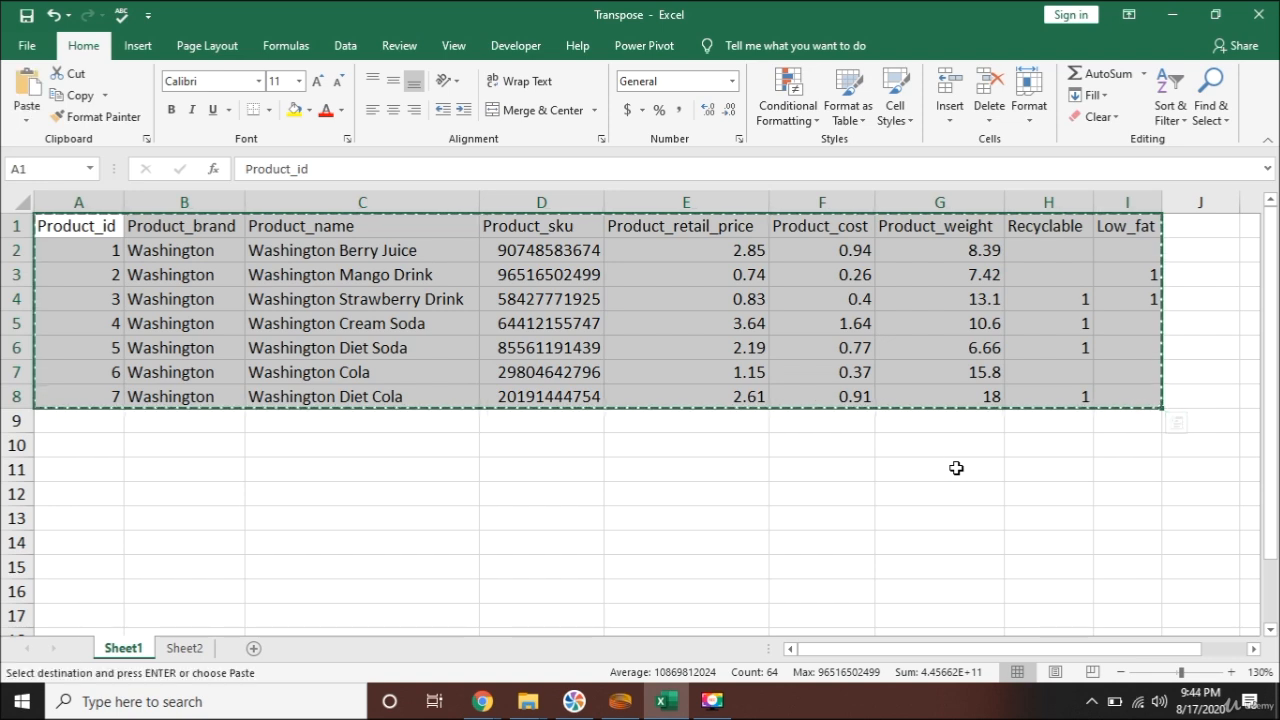
- Paste the copied product table into Sheet2 at A1 using Paste Special with the Transpose option
click(197, 652)
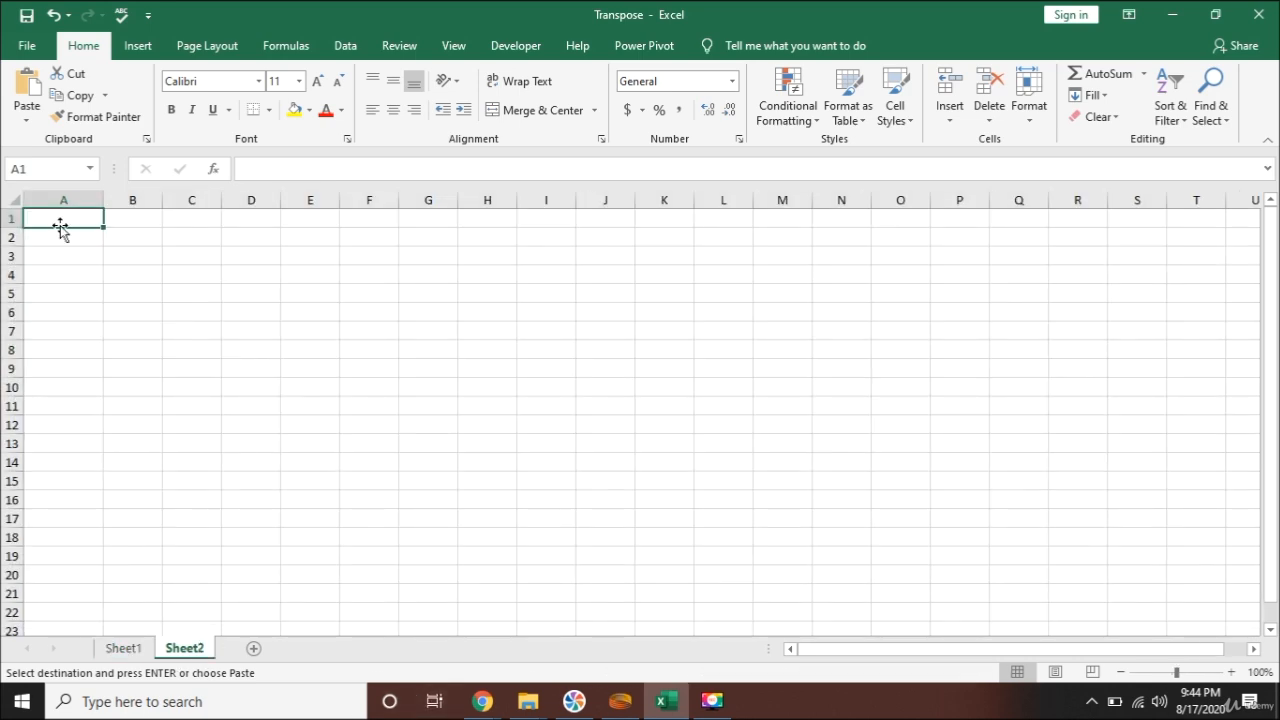
click(30, 119)
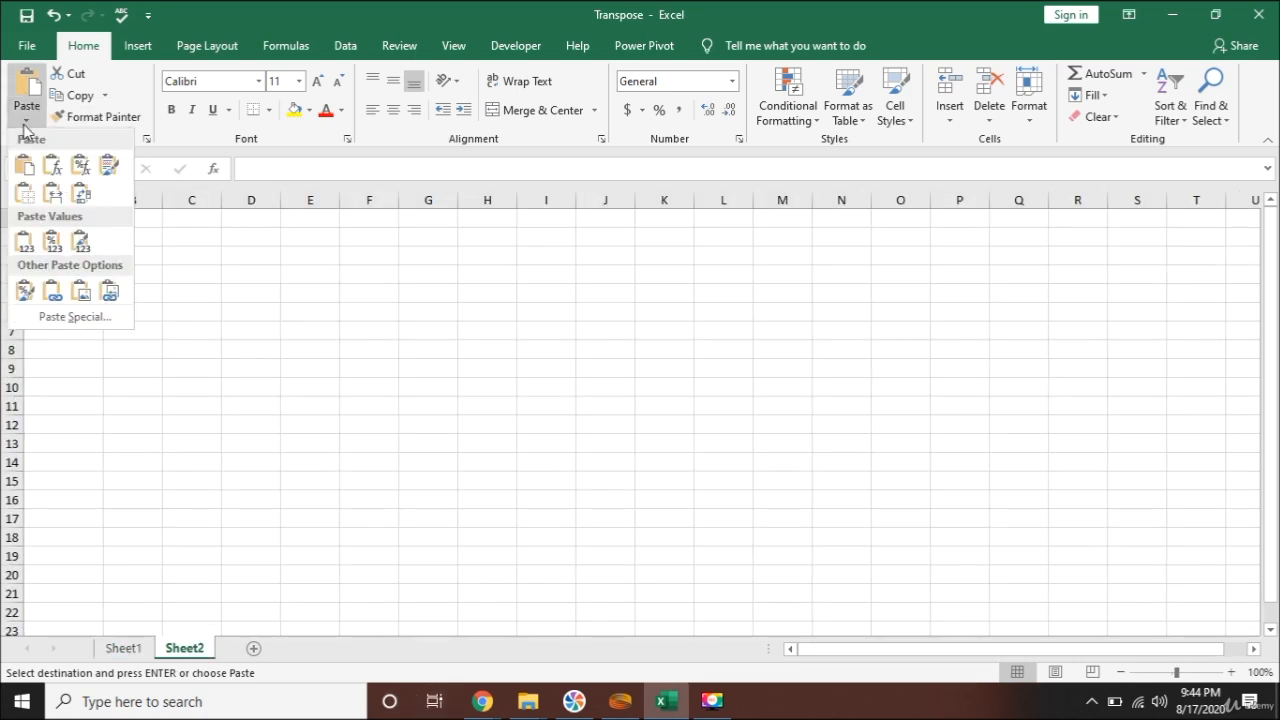
click(77, 316)
click(806, 365)
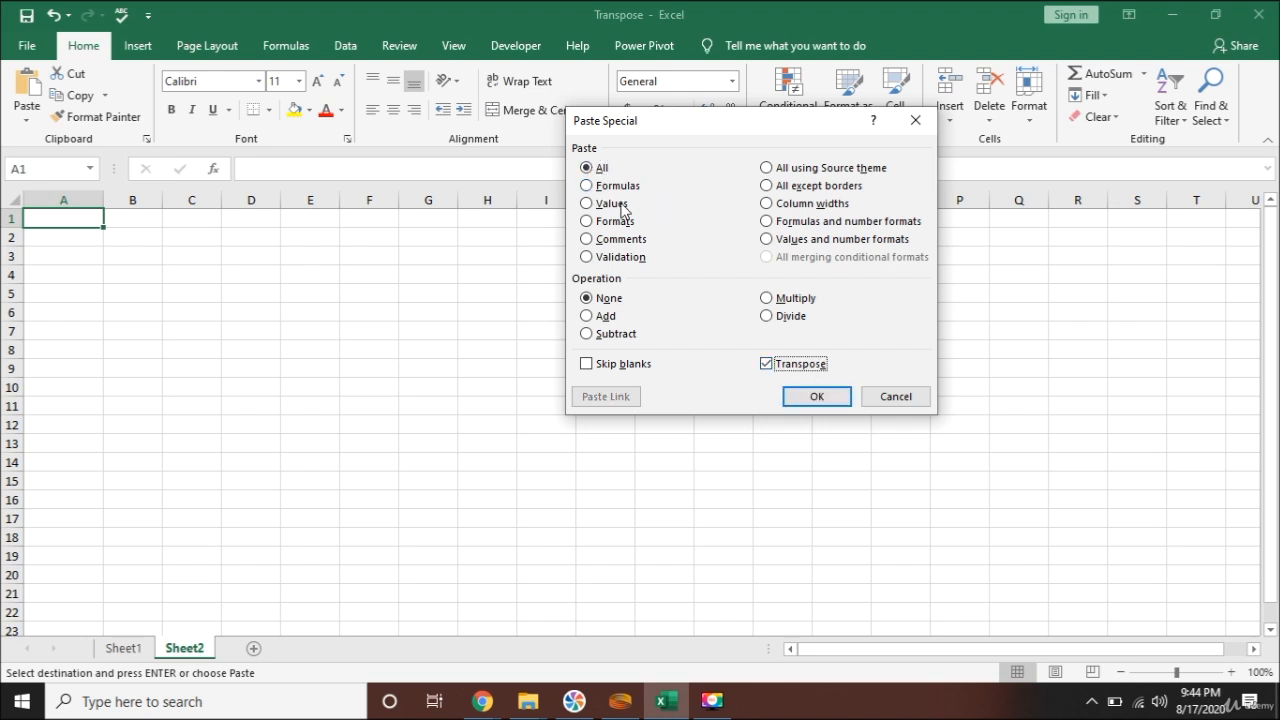
click(817, 397)
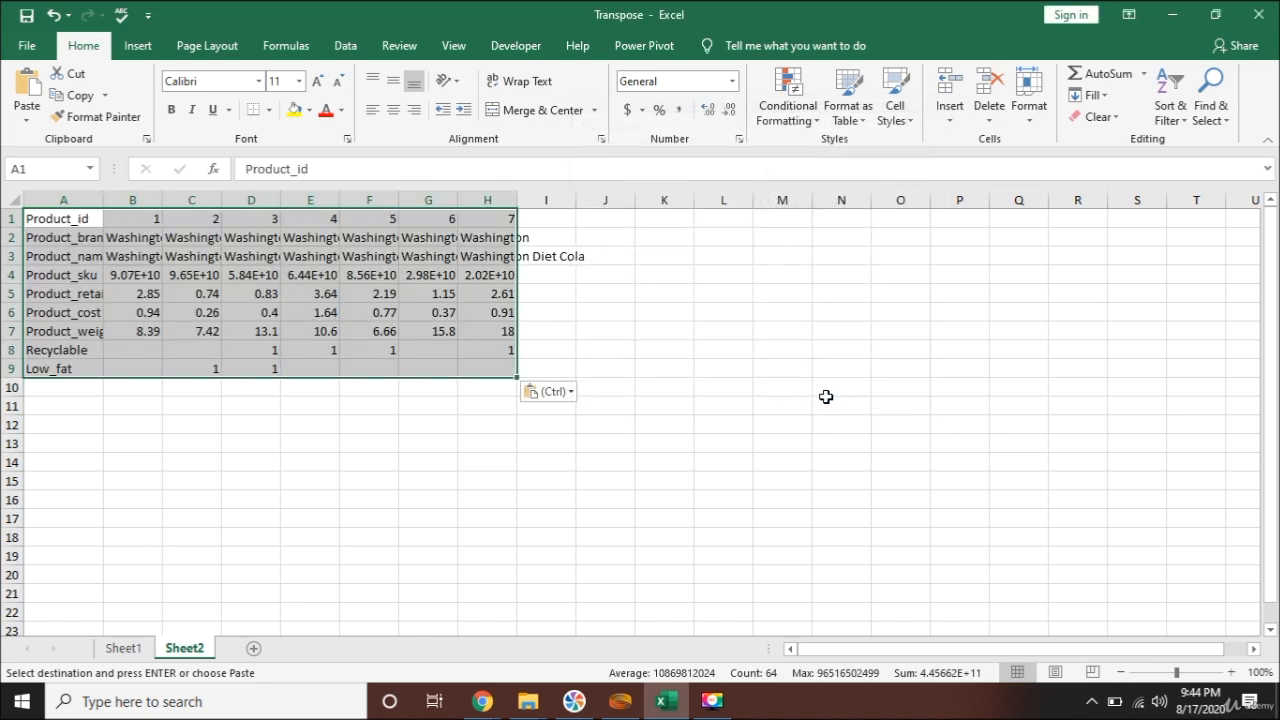
- Autofit the width of all columns on Sheet2 to their contents and deselect the sheet
click(8, 191)
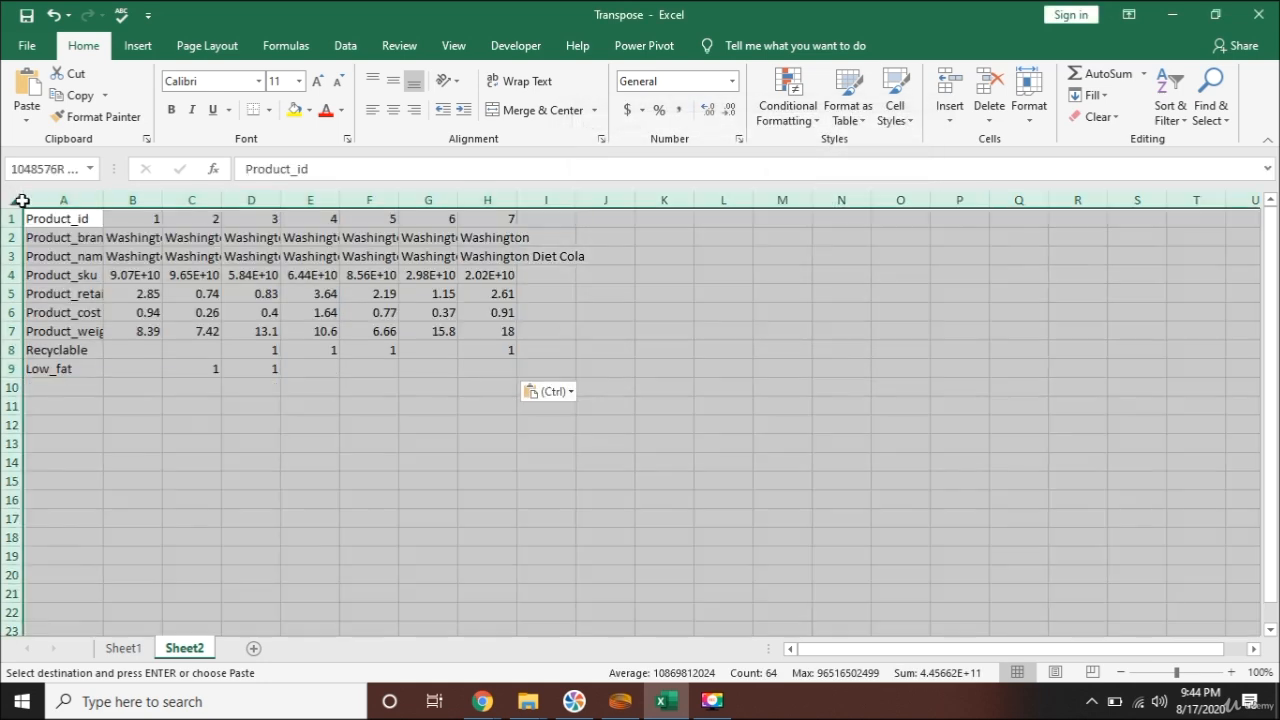
double_click(103, 200)
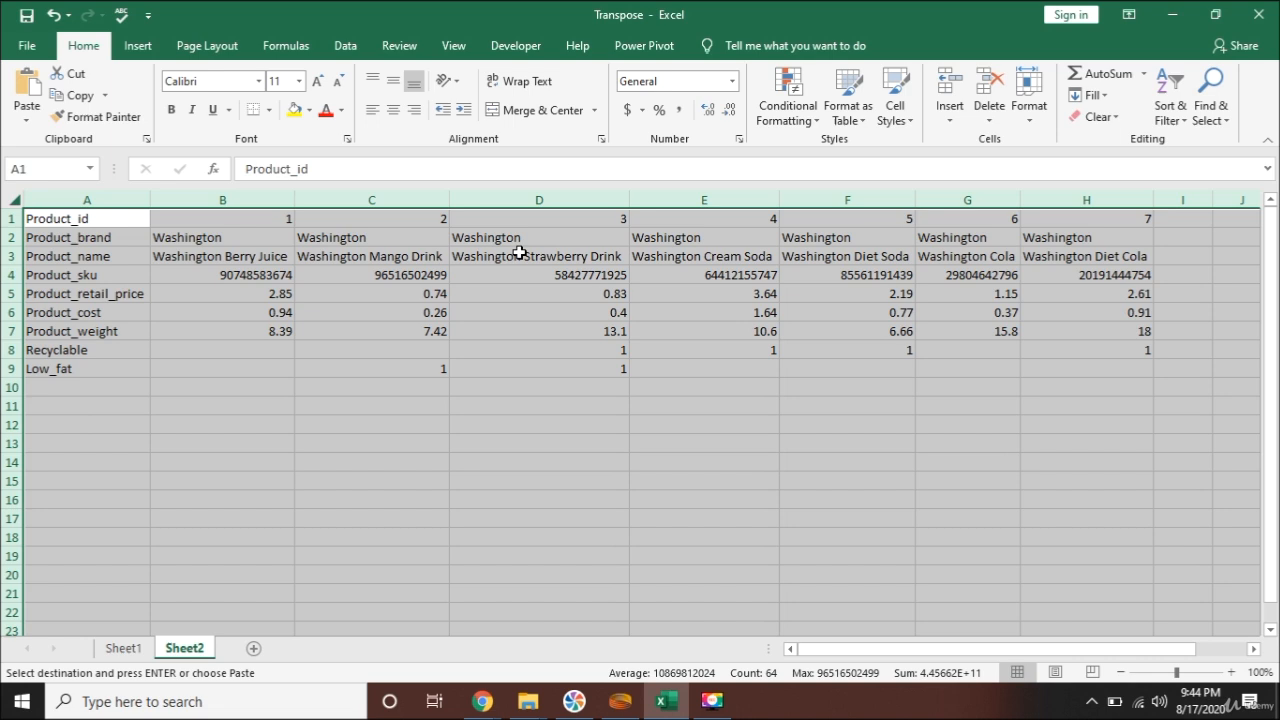
click(731, 401)
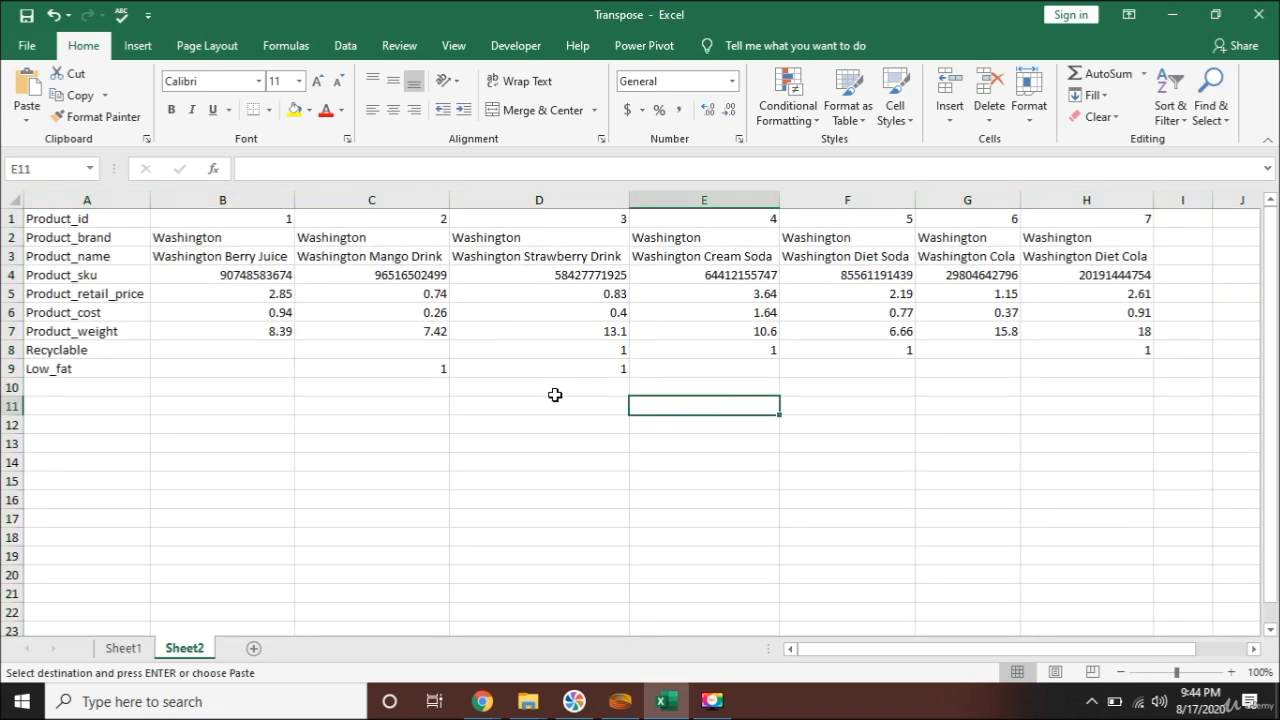
- Compare the Product_weight of Product_id 5 in the transposed table on Sheet2 with its source row on Sheet1
click(903, 222)
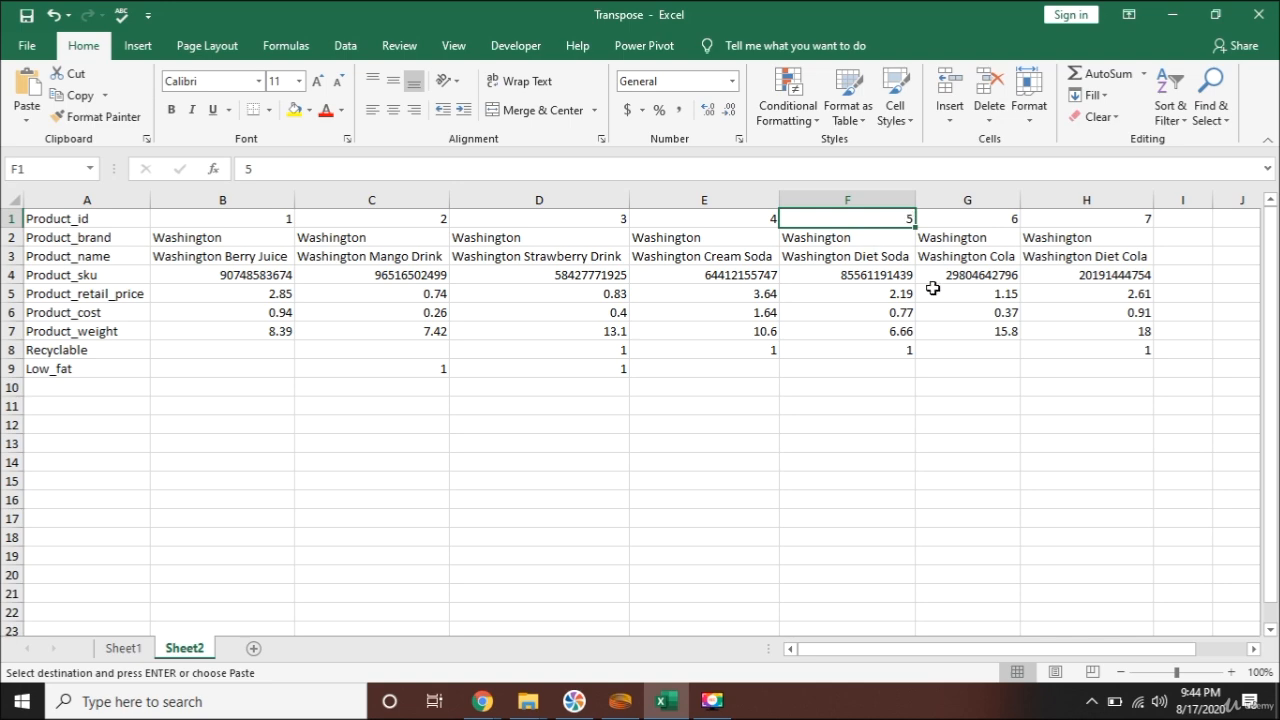
click(897, 334)
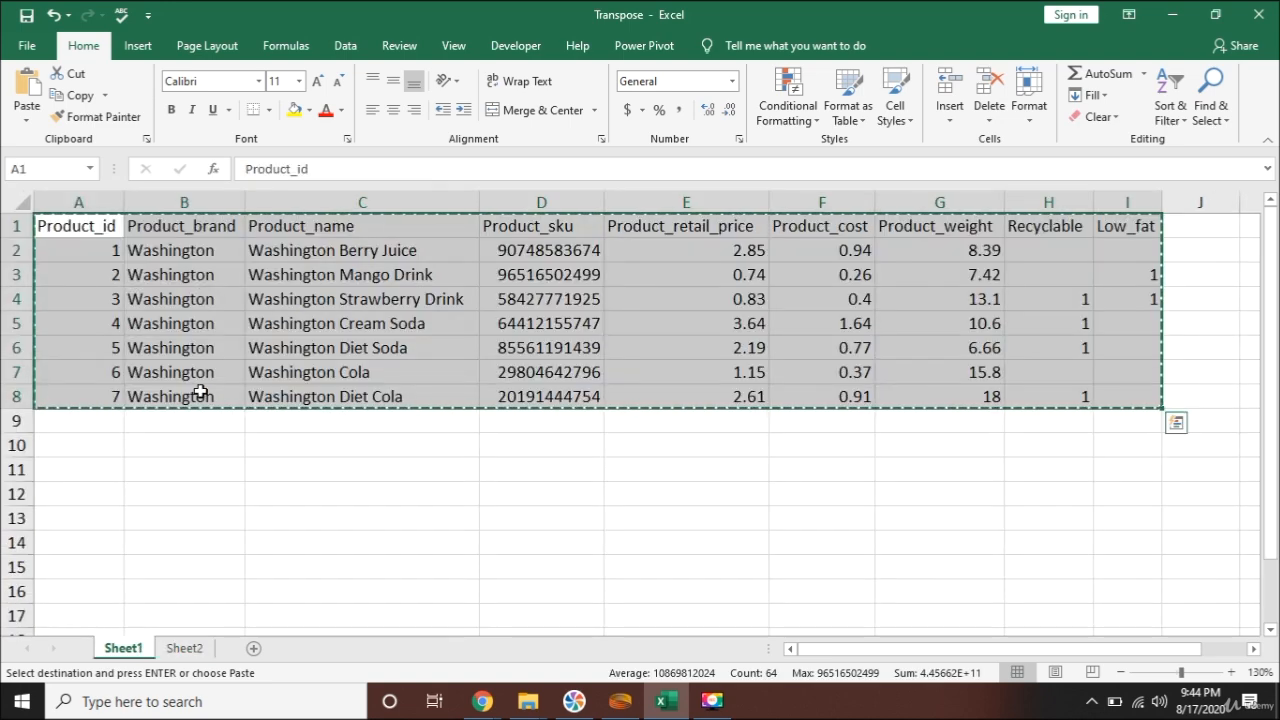
click(125, 648)
click(105, 345)
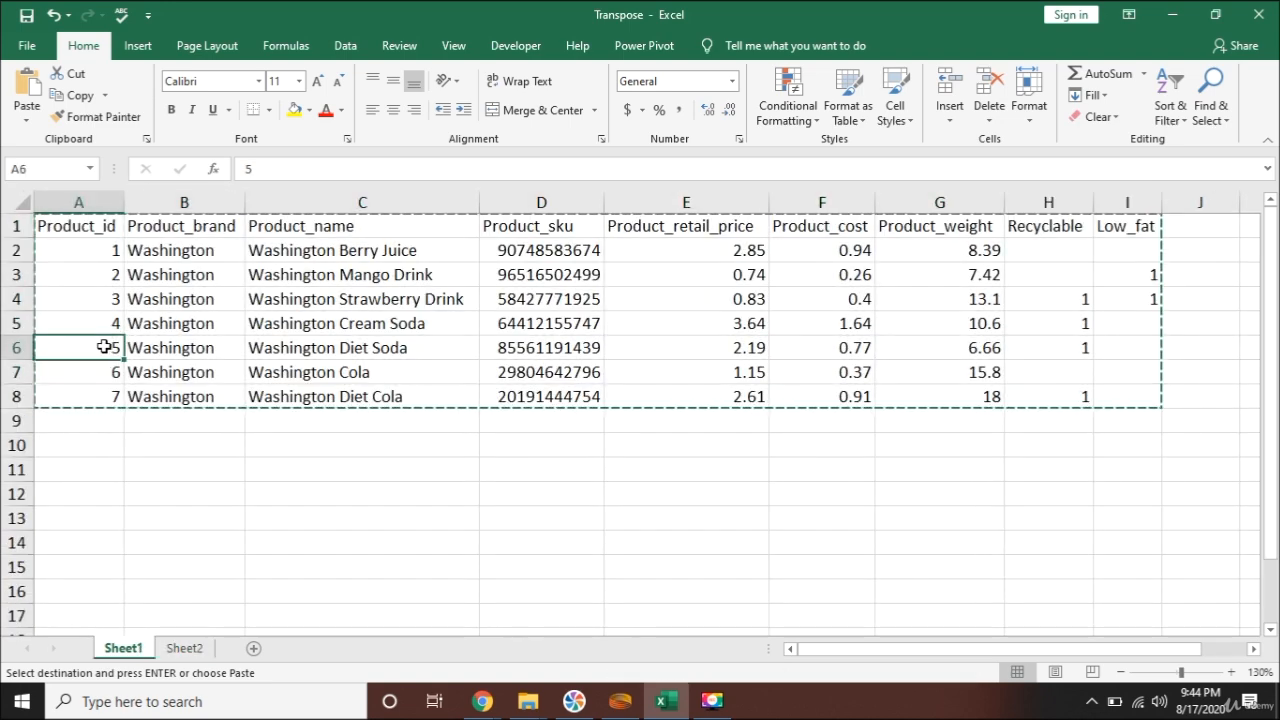
click(943, 354)
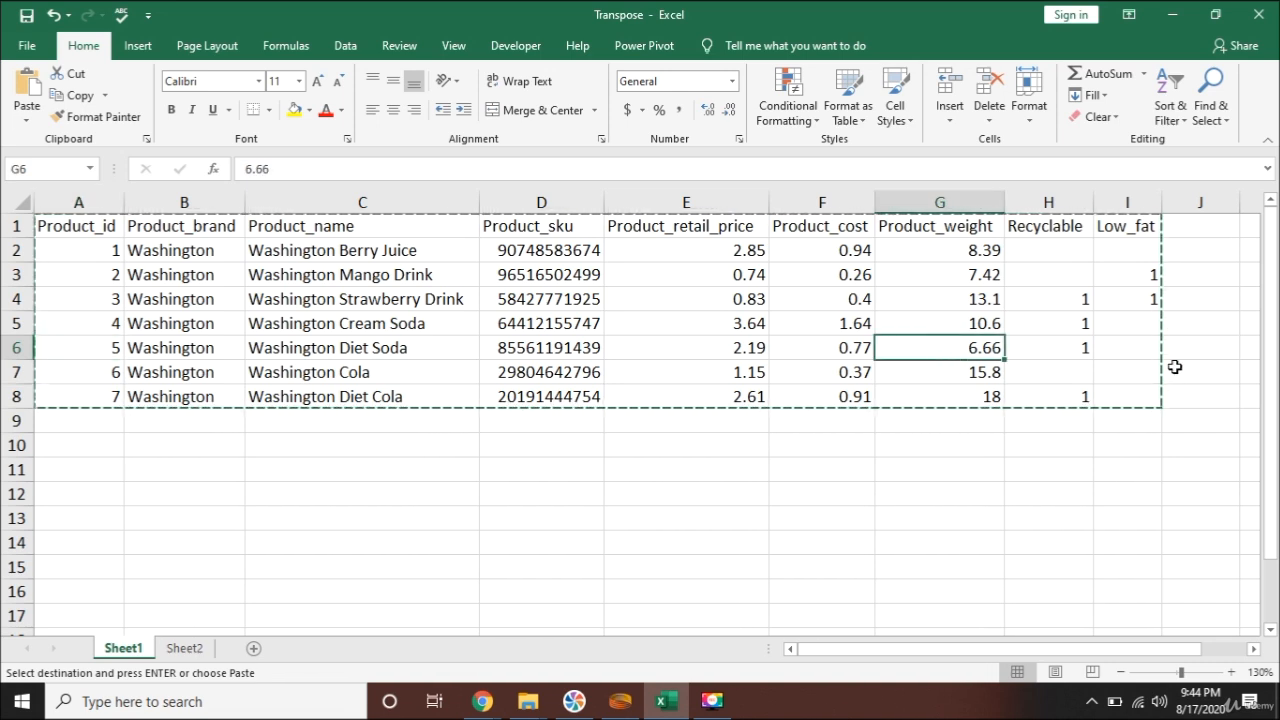